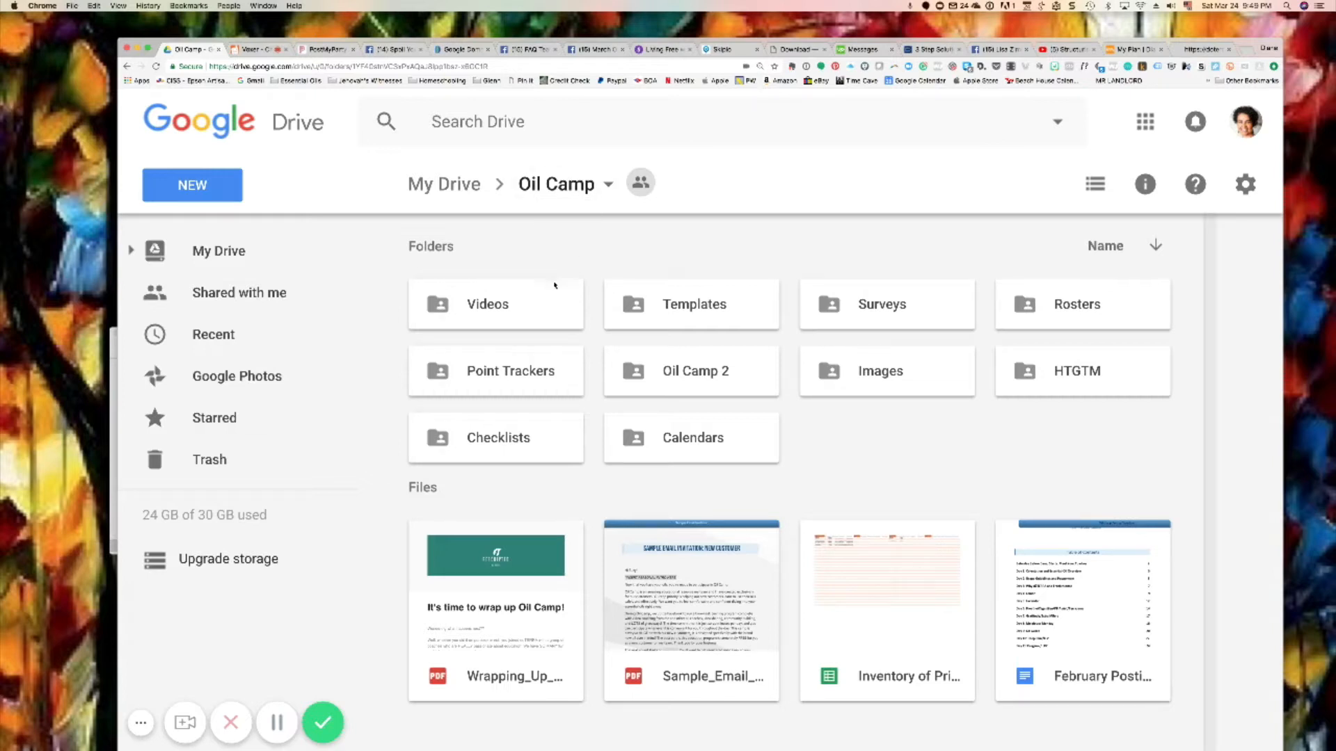
# - Open the March Point_Tracker spreadsheet from the Point Trackers folder and select the first "Your name here" header cell
pyautogui.doubleClick(485, 372)
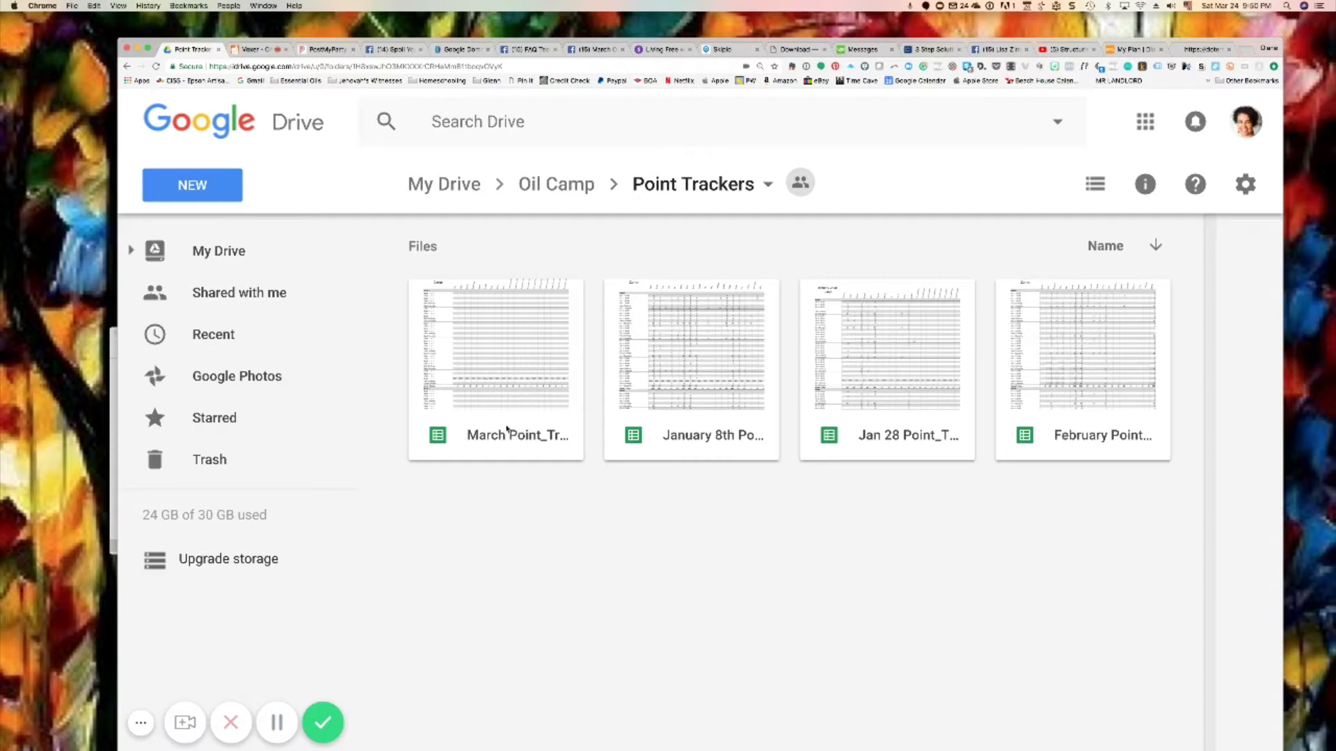
pyautogui.doubleClick(492, 394)
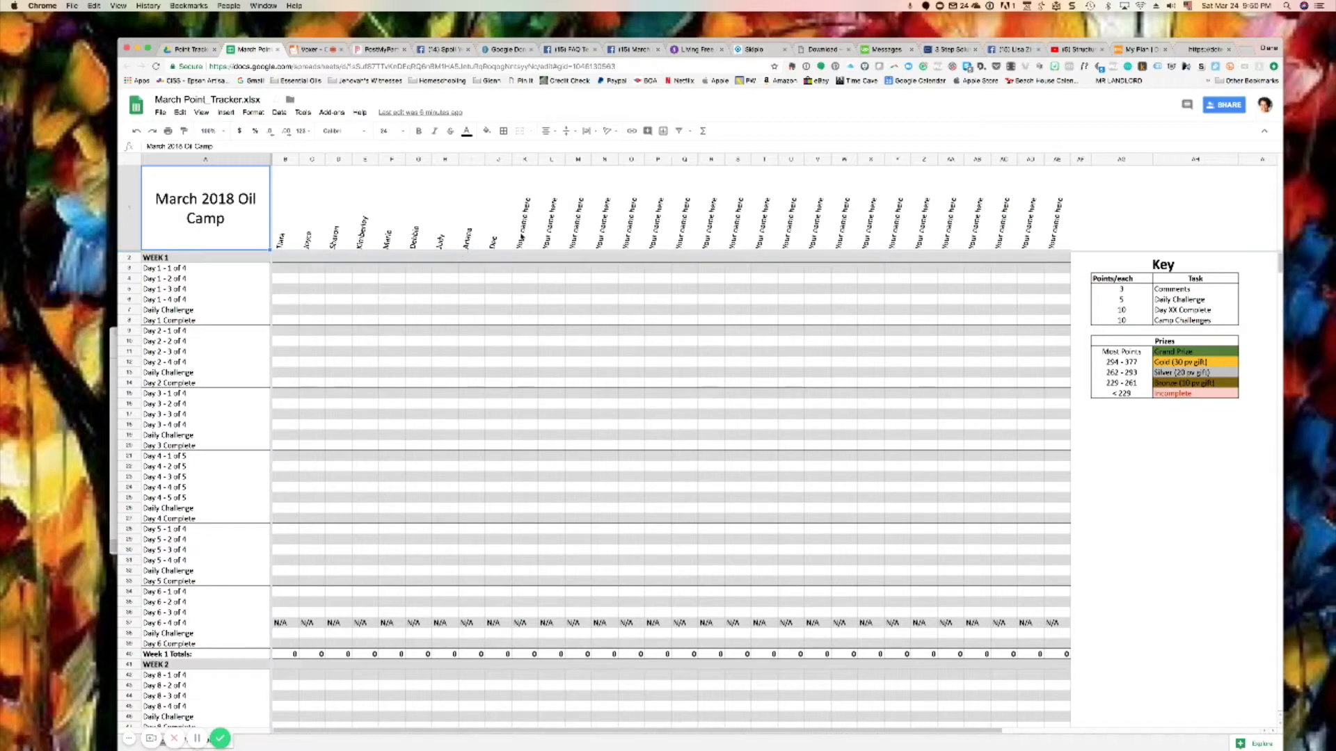
pyautogui.click(524, 238)
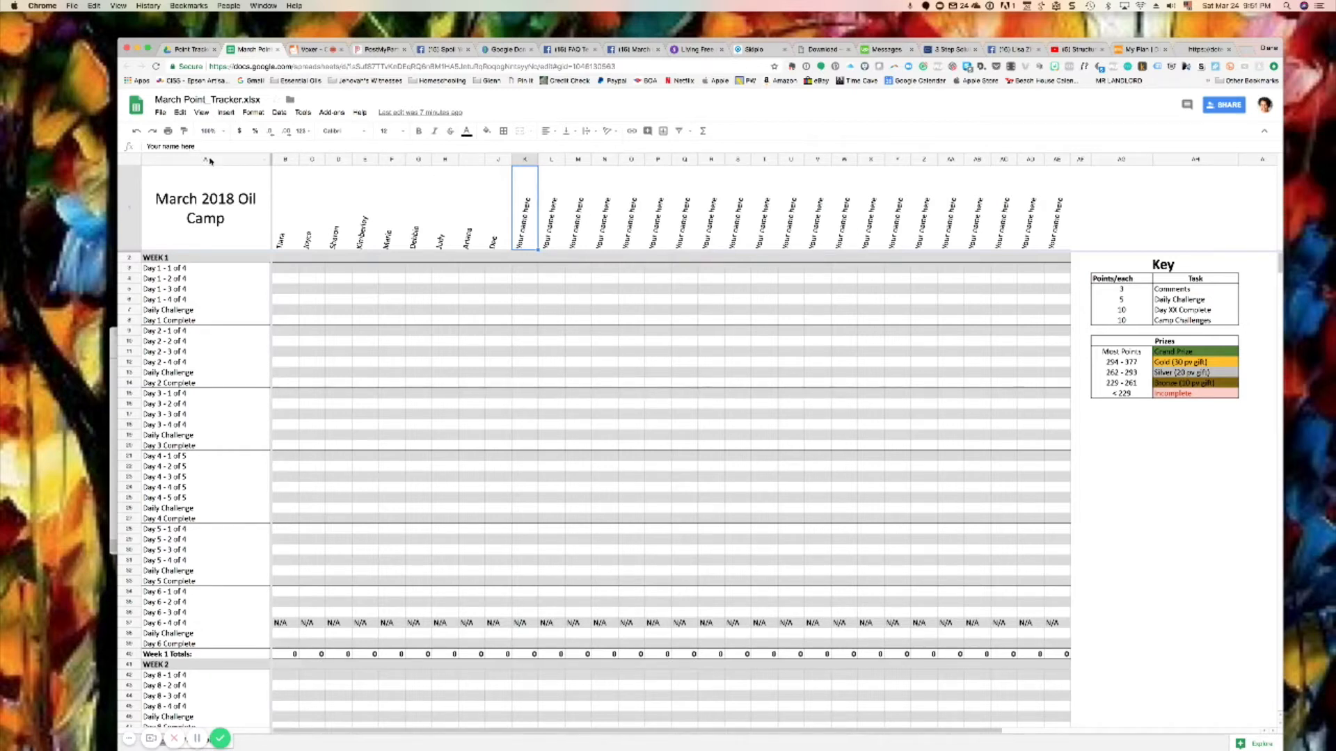
# - Set up the tracker's printout to include only the selected columns A to J and check the preview pages
pyautogui.moveTo(209, 160); pyautogui.dragTo(496, 193)
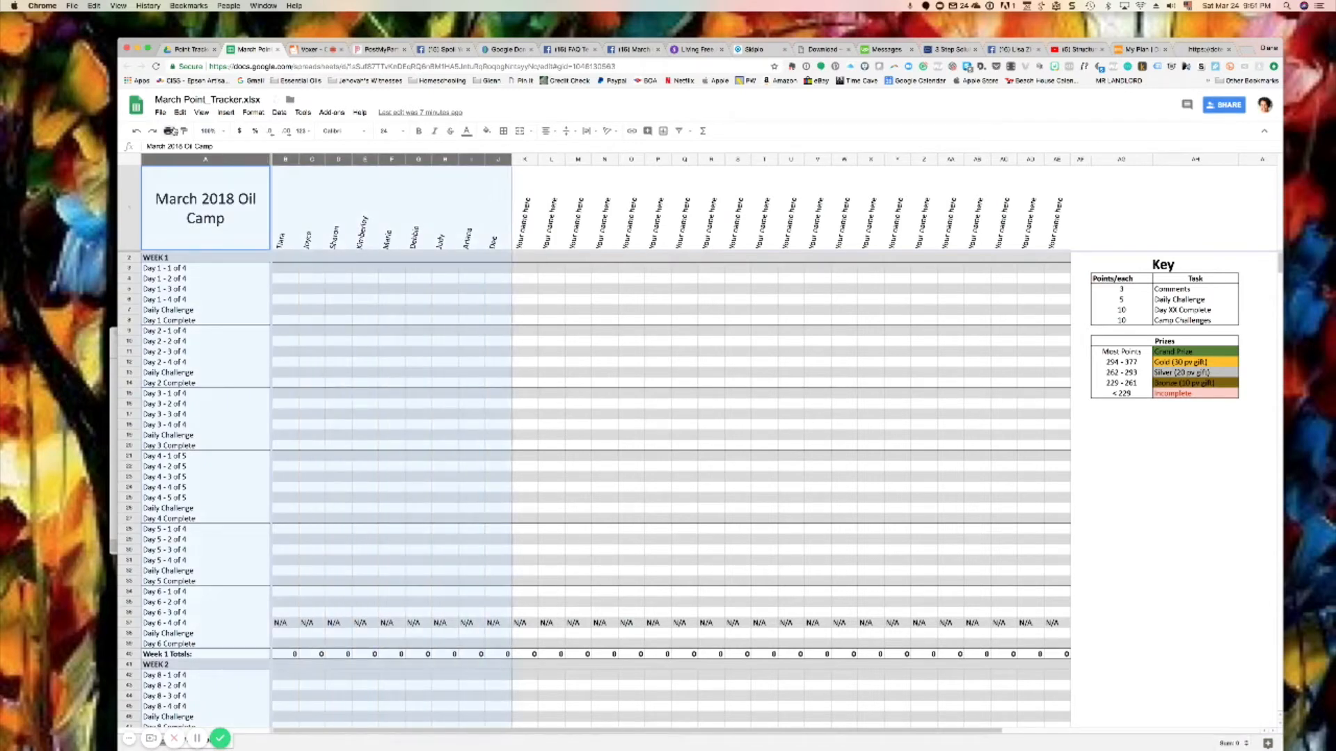
pyautogui.click(160, 112)
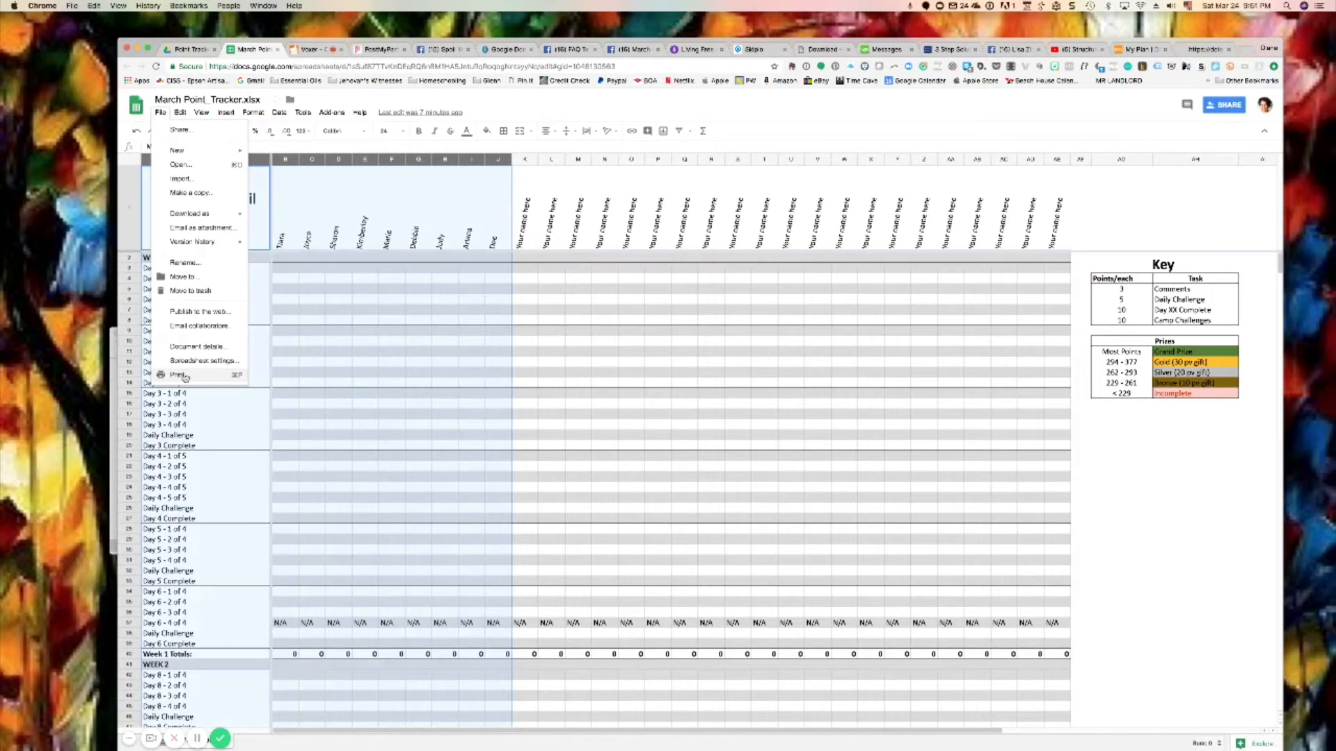
pyautogui.click(183, 375)
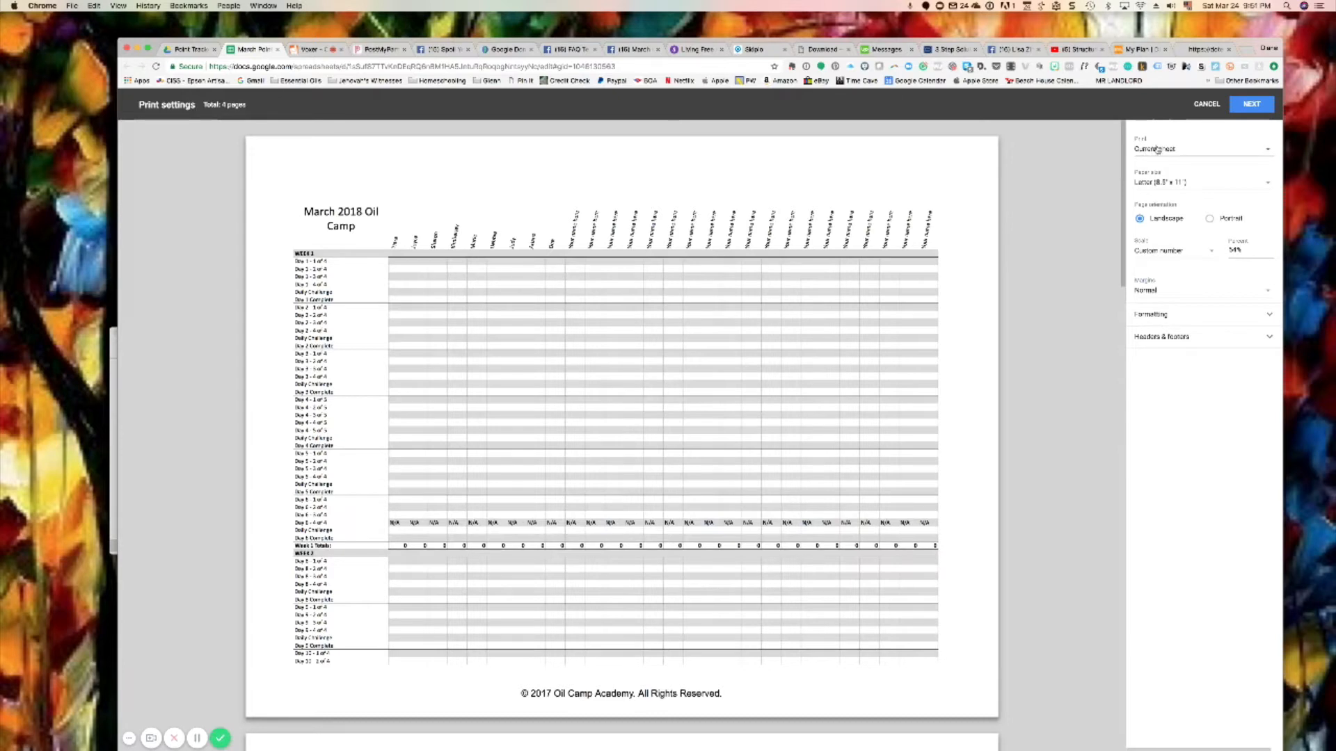
pyautogui.click(1268, 150)
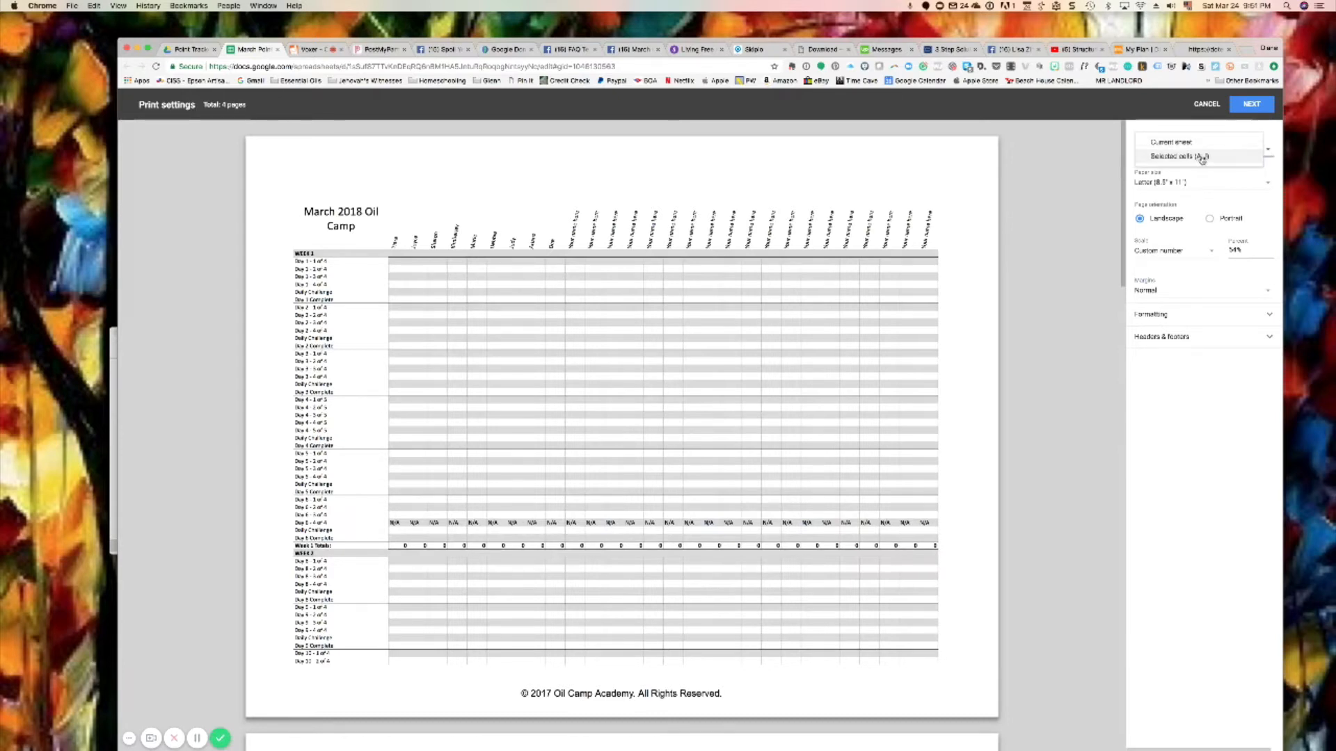
pyautogui.click(1176, 156)
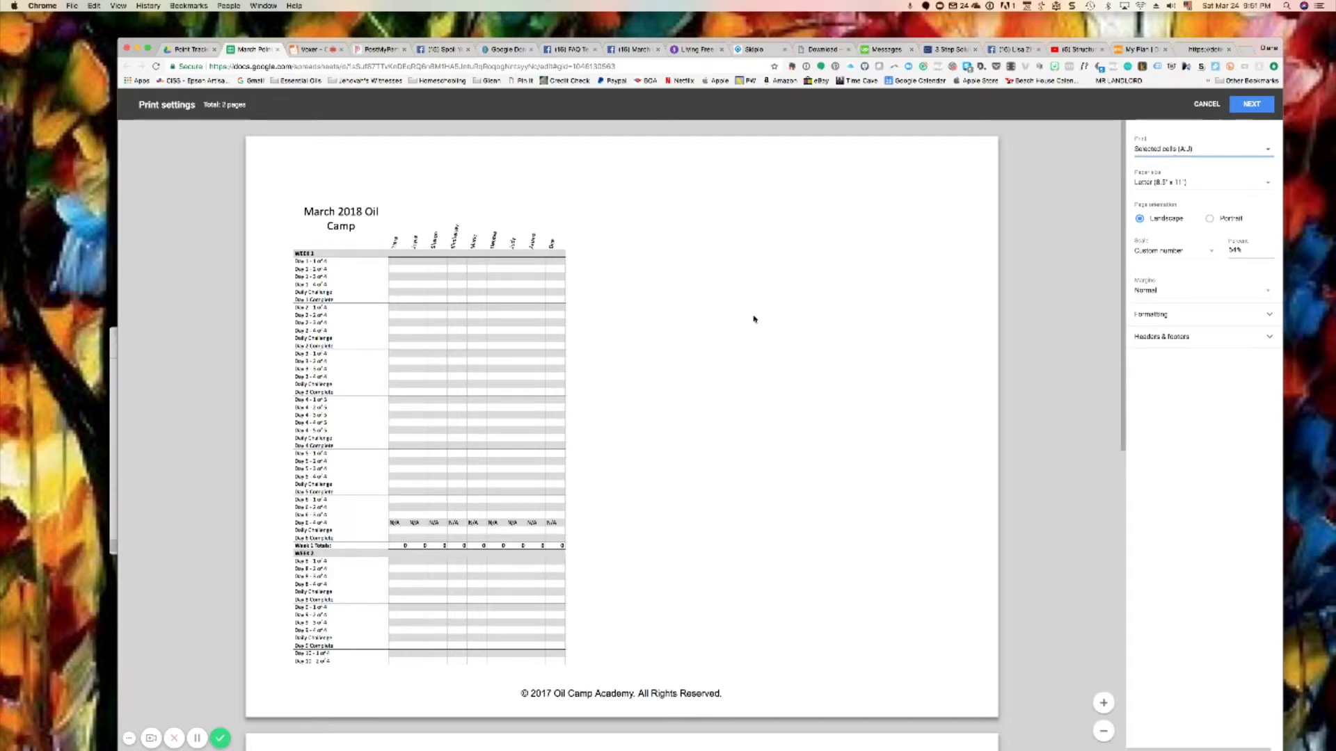
pyautogui.scroll(-5, 754, 318)
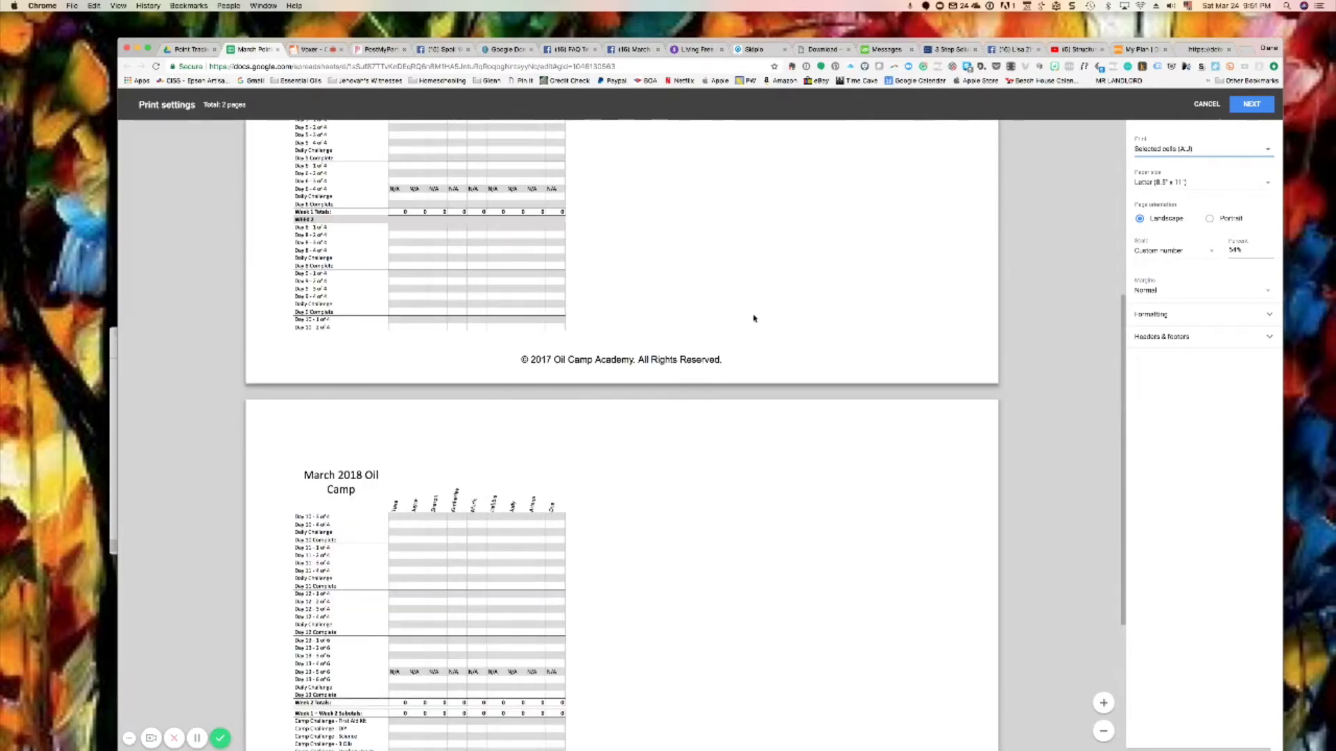
pyautogui.scroll(5, 754, 318)
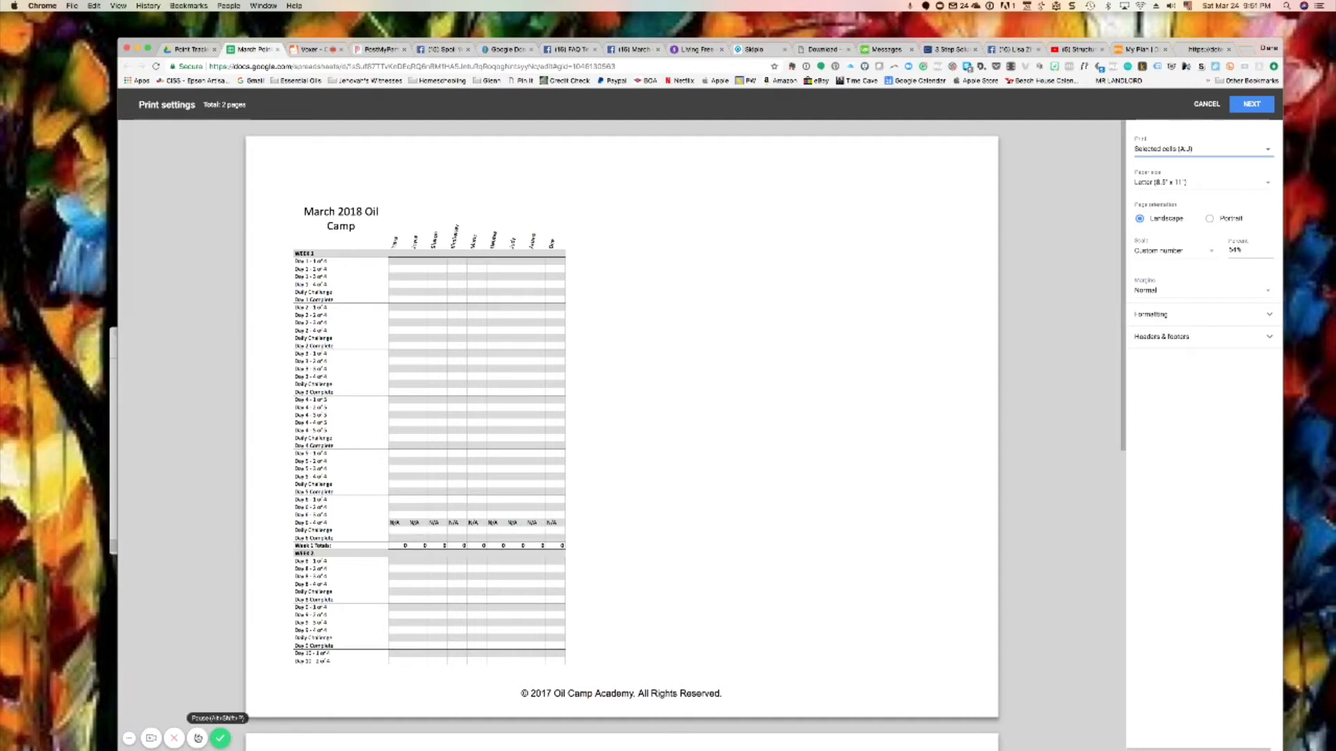
pyautogui.click(199, 738)
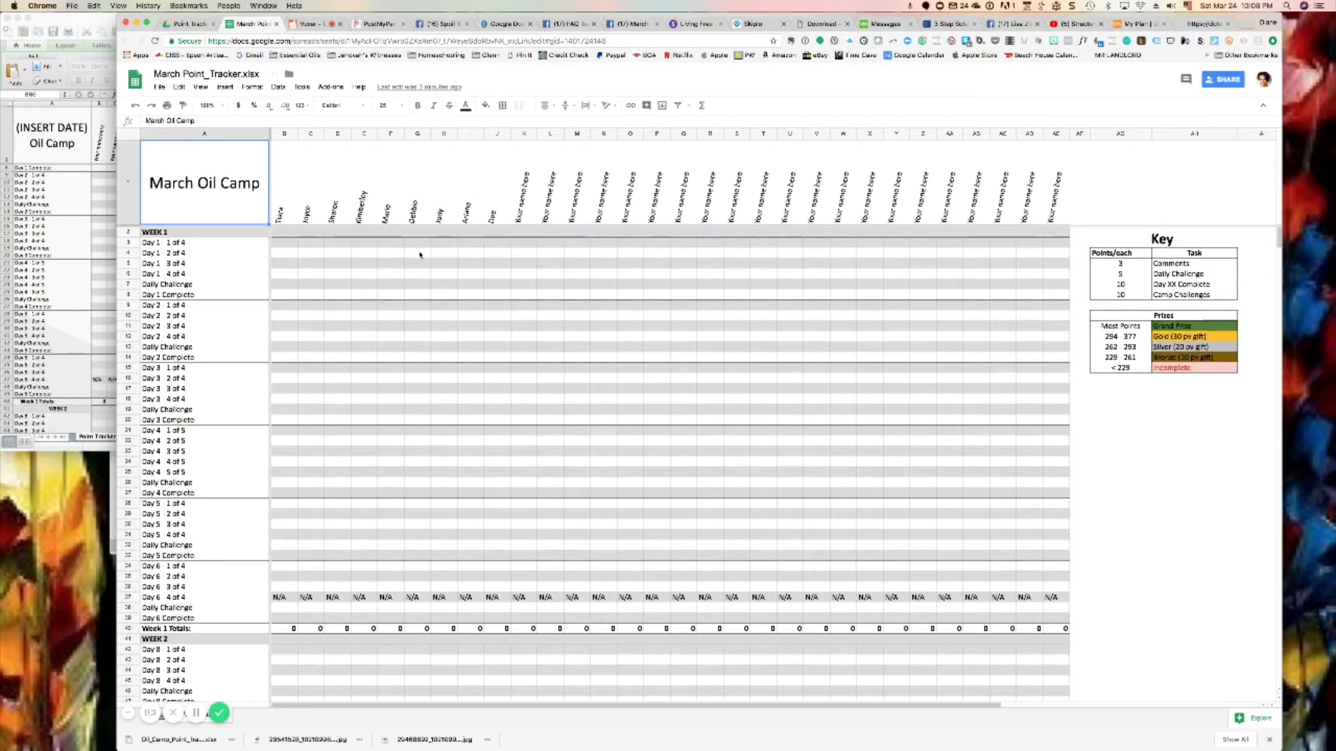
# - Enter 3 points for each of the four Day 1 comment rows in the first participant's column
pyautogui.click(285, 244)
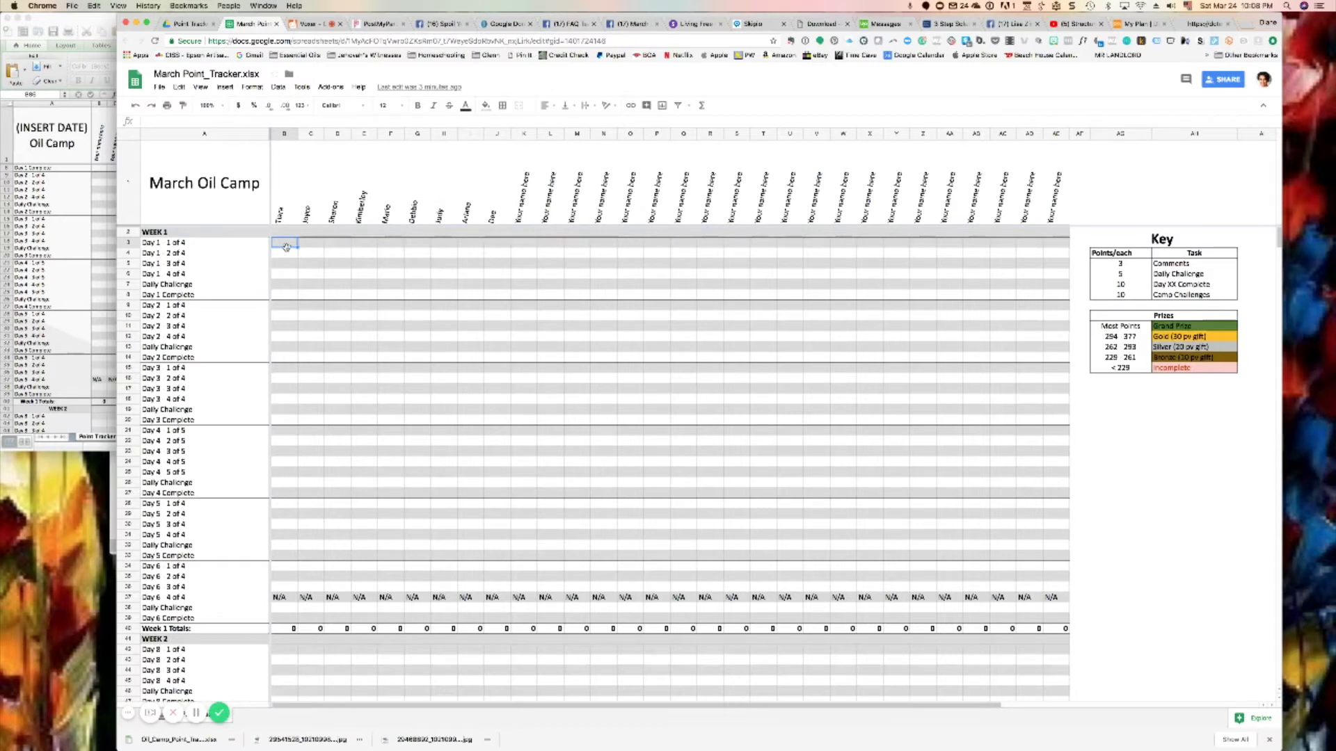
pyautogui.write('3')
pyautogui.press('Return')
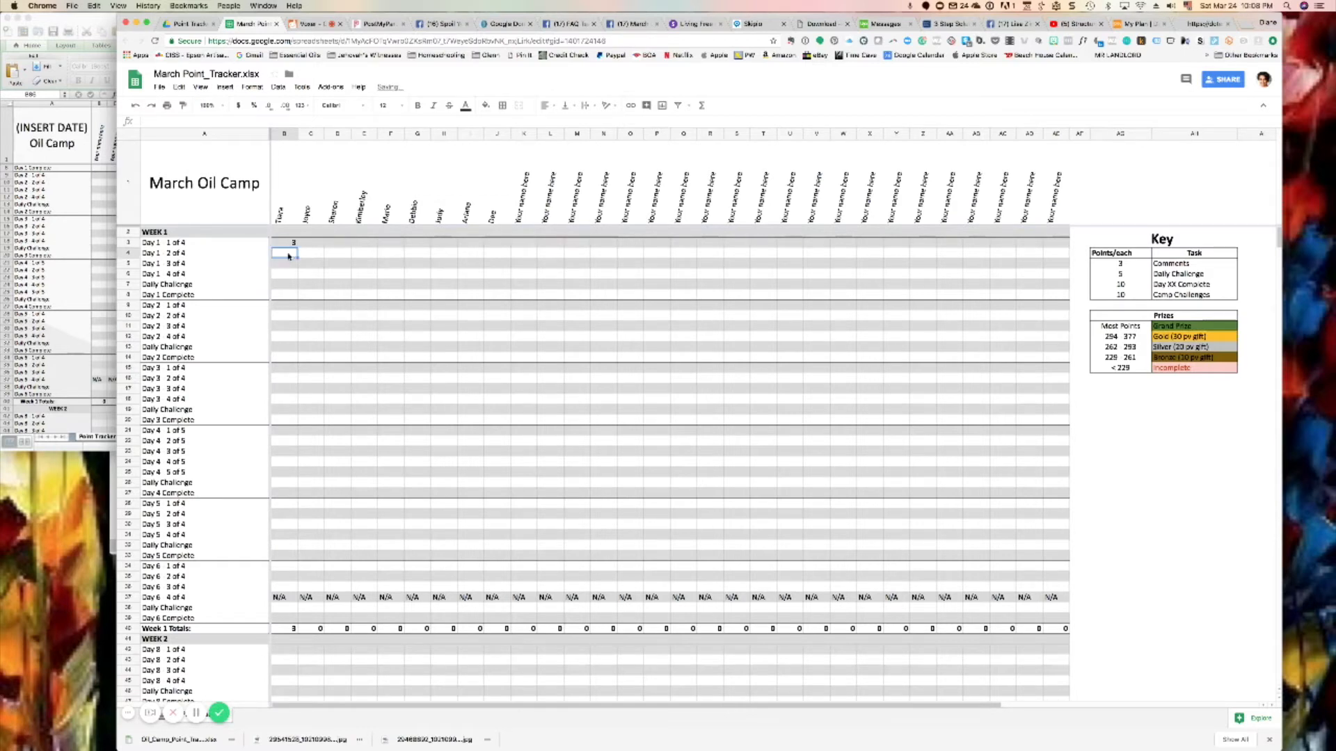
pyautogui.write('3')
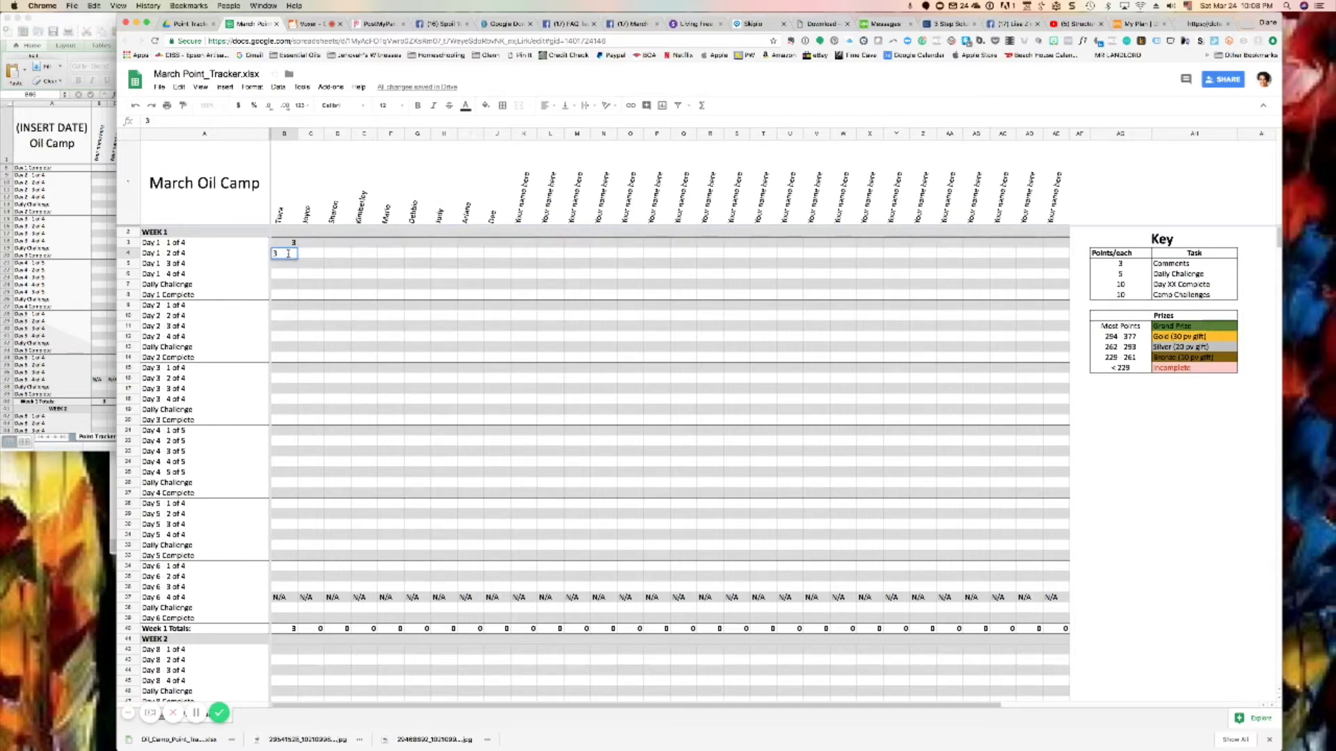
pyautogui.press('Return')
pyautogui.write('3')
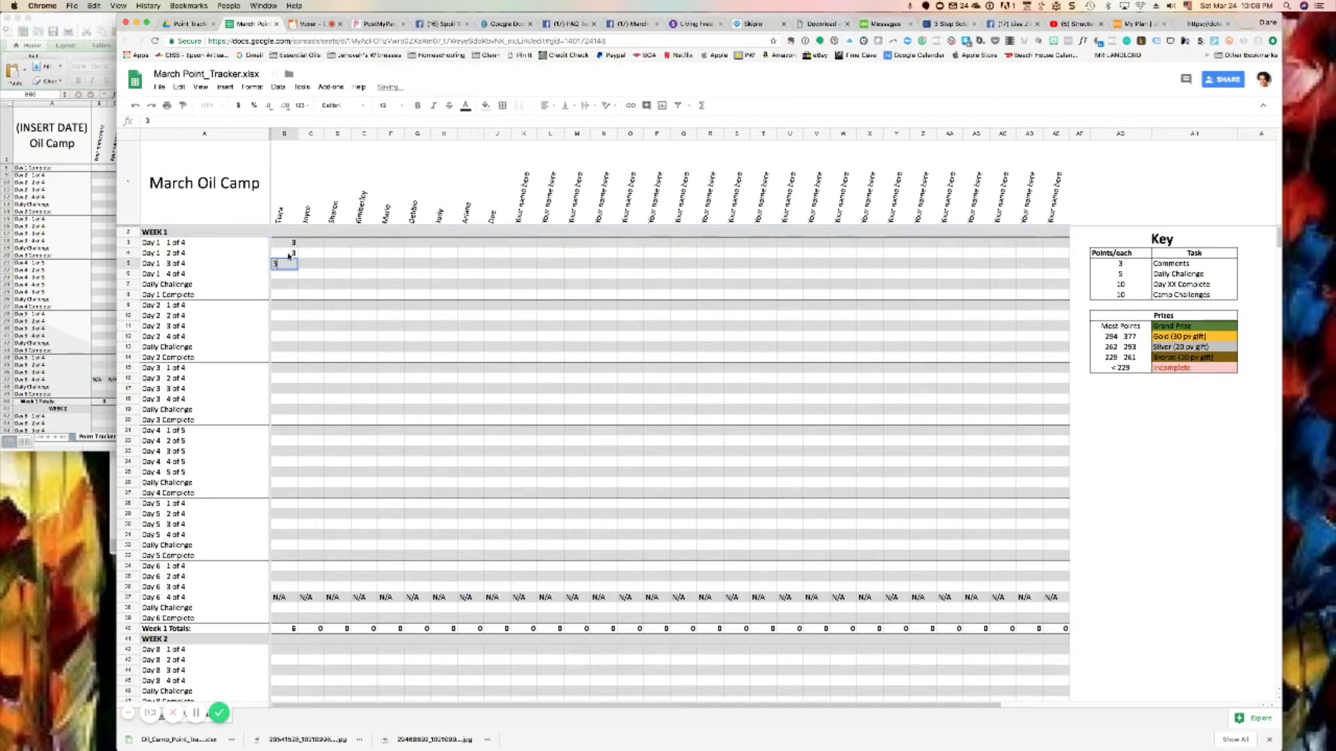
pyautogui.press('Return')
pyautogui.write('3')
pyautogui.press('Return')
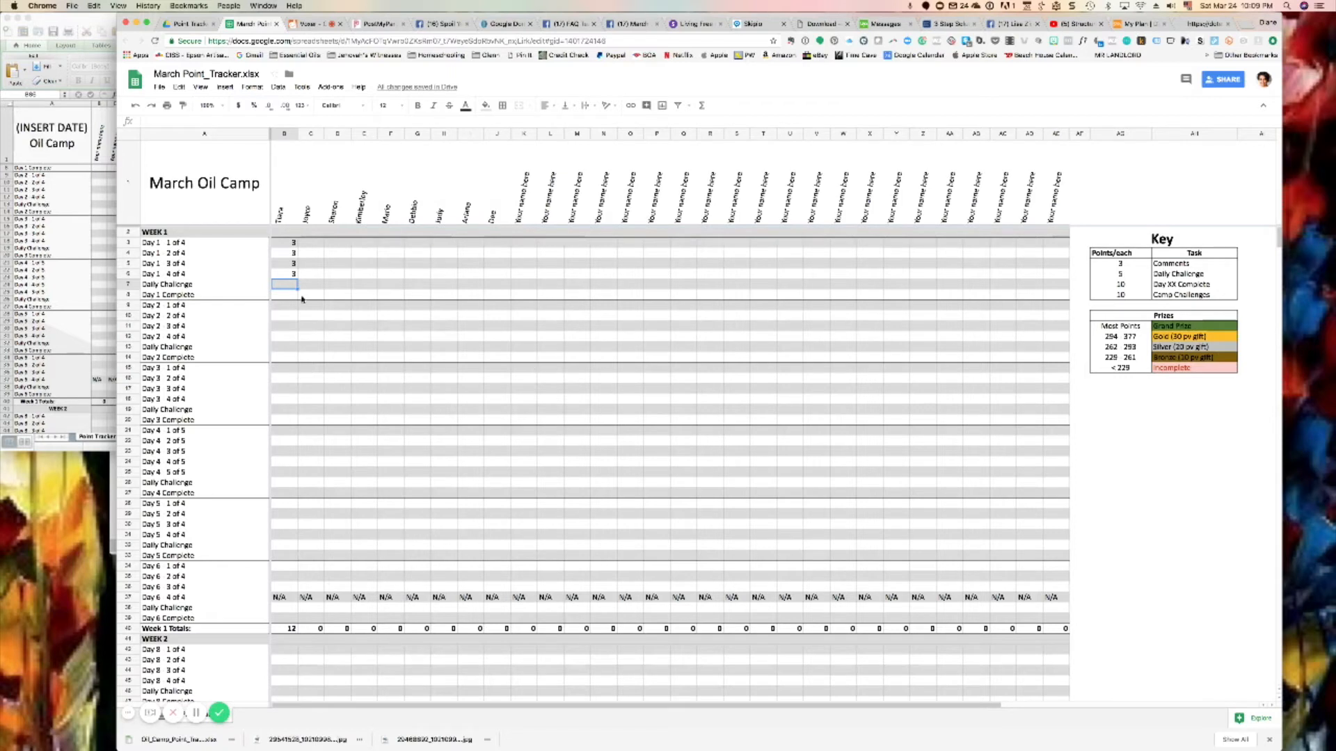
# - Enter 5 points for the Day 1 Daily Challenge and 10 for Day 1 Complete in the first participant's column
pyautogui.write('5')
pyautogui.press('Return')
pyautogui.write('10')
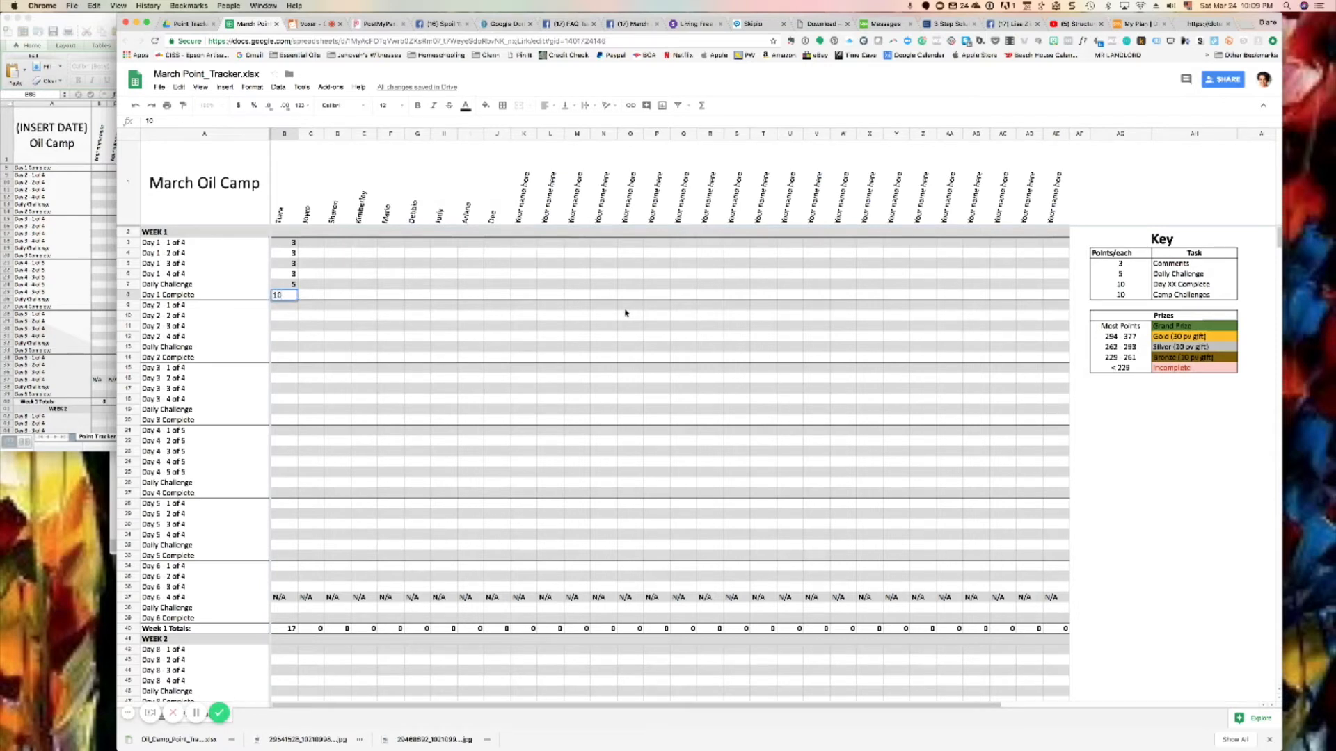
pyautogui.press('Return')
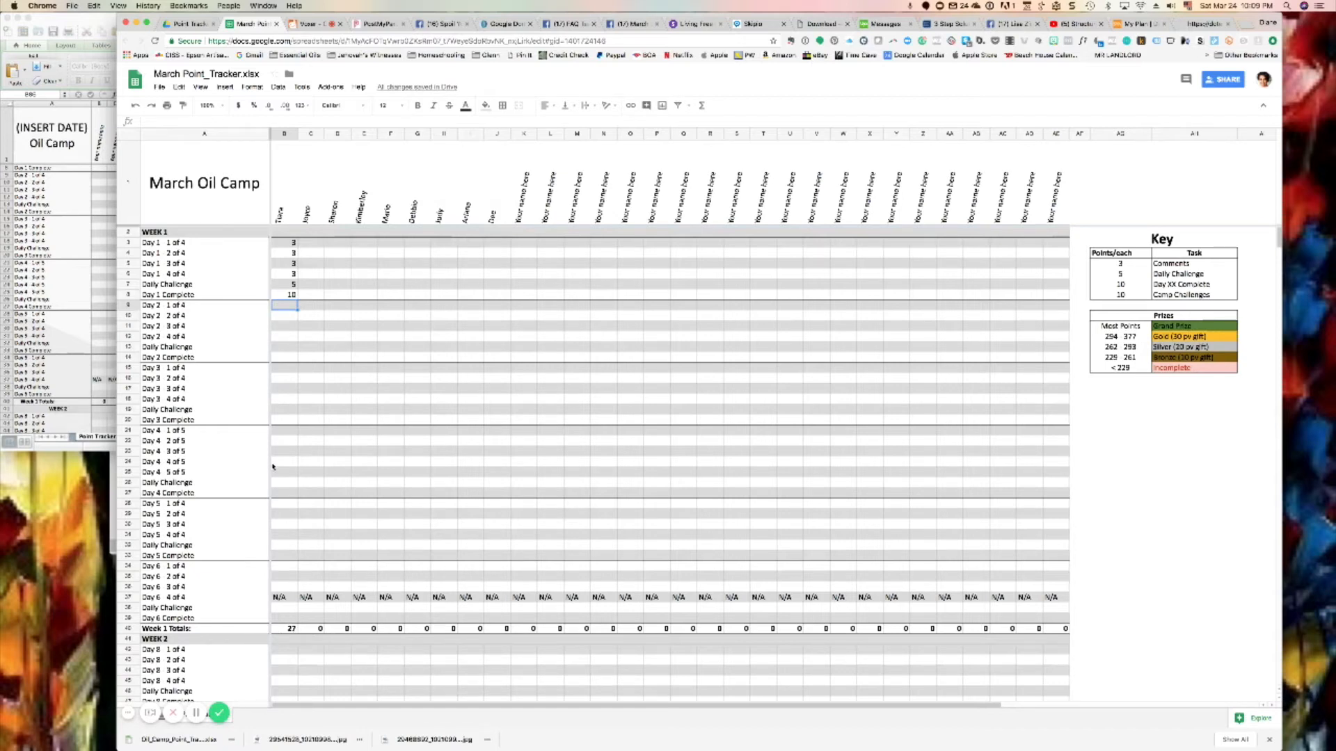
# - Copy the first participant's six Day 1 scores into the second participant's column, starting at the Day 1 1 of 4 row
pyautogui.click(284, 244)
pyautogui.moveTo(284, 243); pyautogui.dragTo(292, 295)
pyautogui.press('super+c')
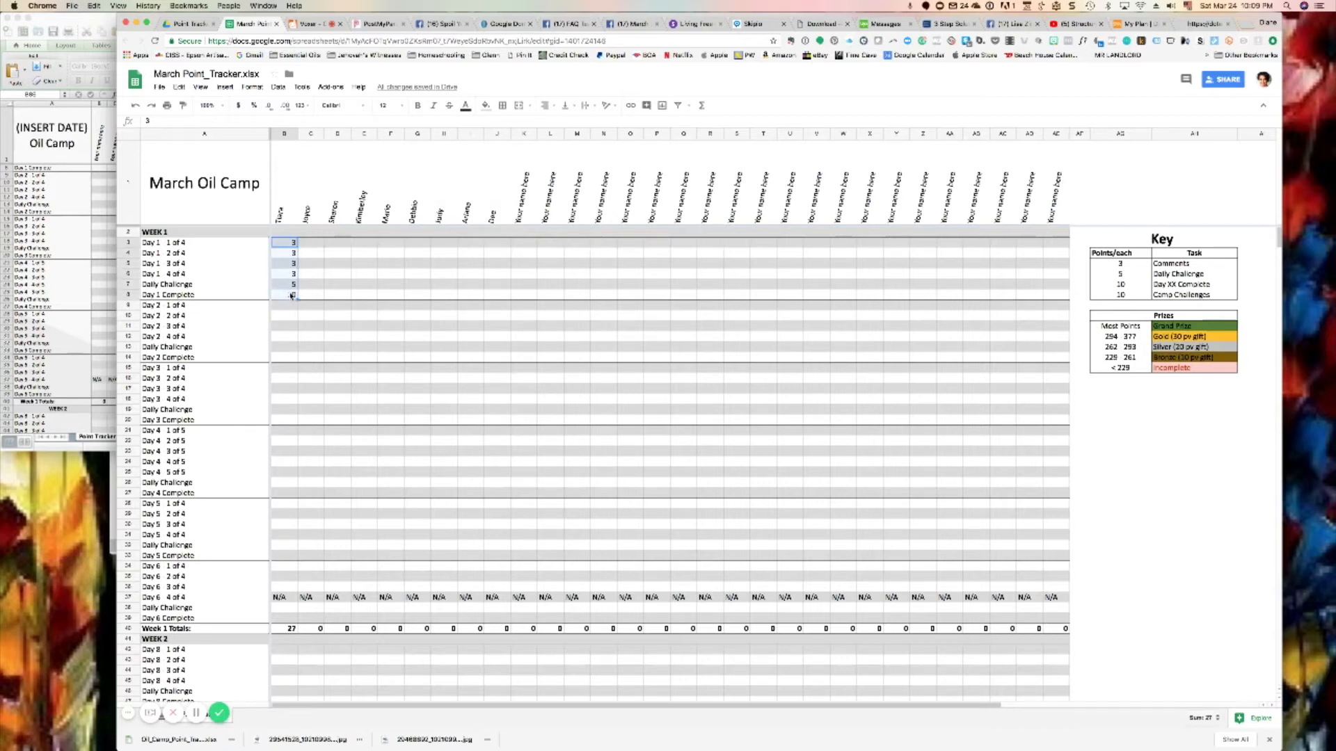
pyautogui.click(314, 245)
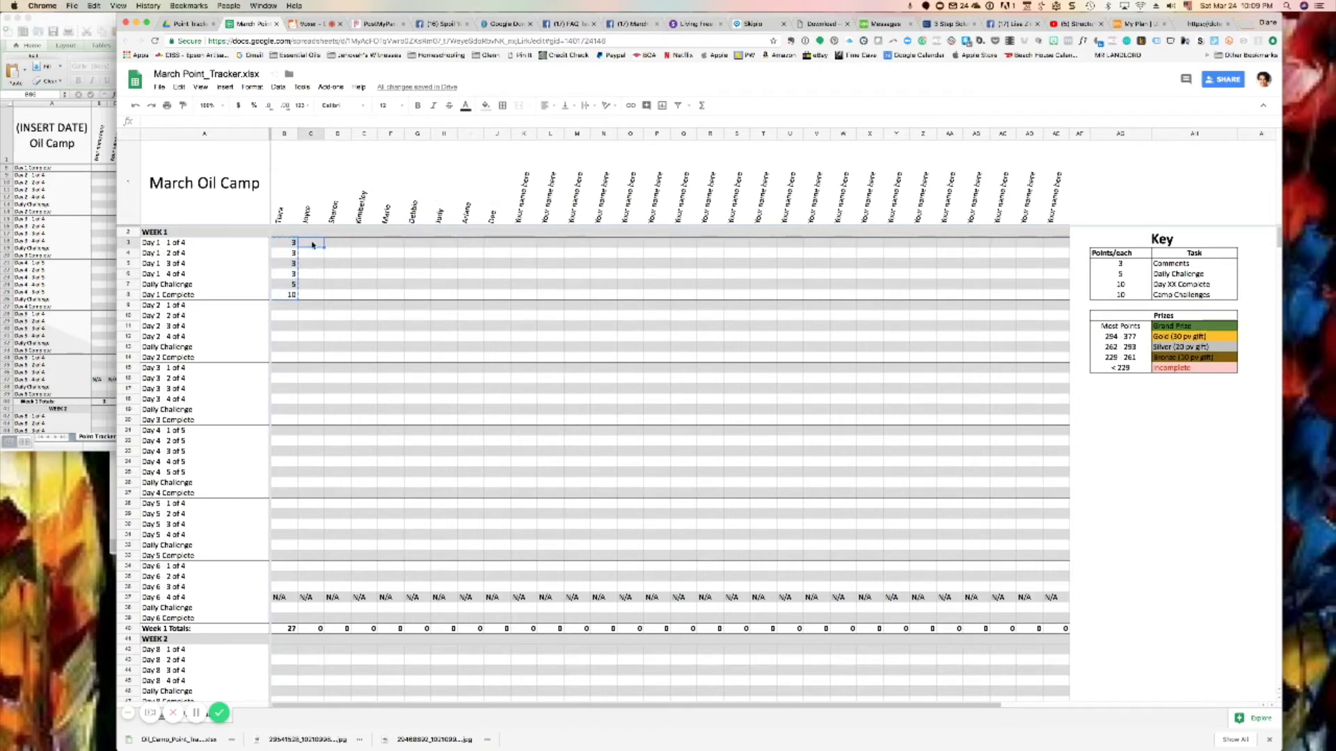
pyautogui.press('super+v')
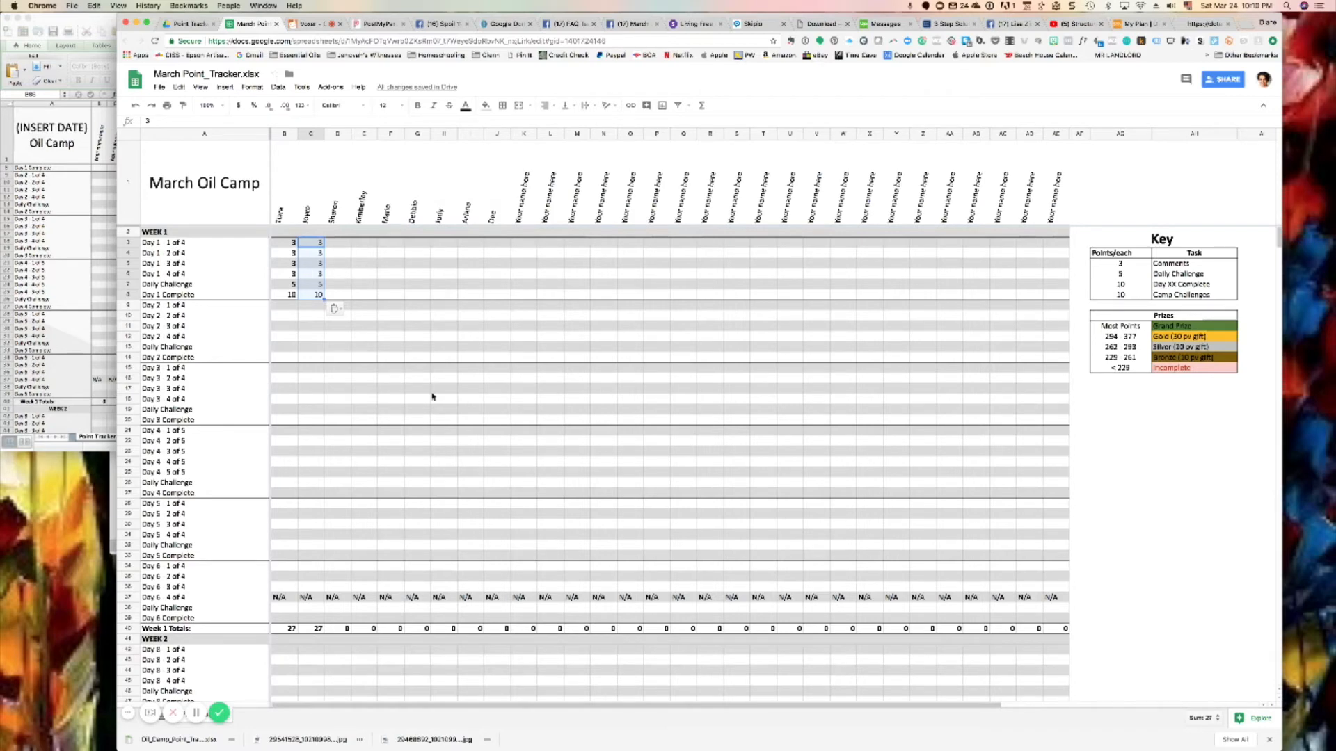
# - Review the March tracker's weekly totals, Camp Challenge rows, Camp Total / Prizes Earned row and prize key
pyautogui.scroll(-8, 421, 511)
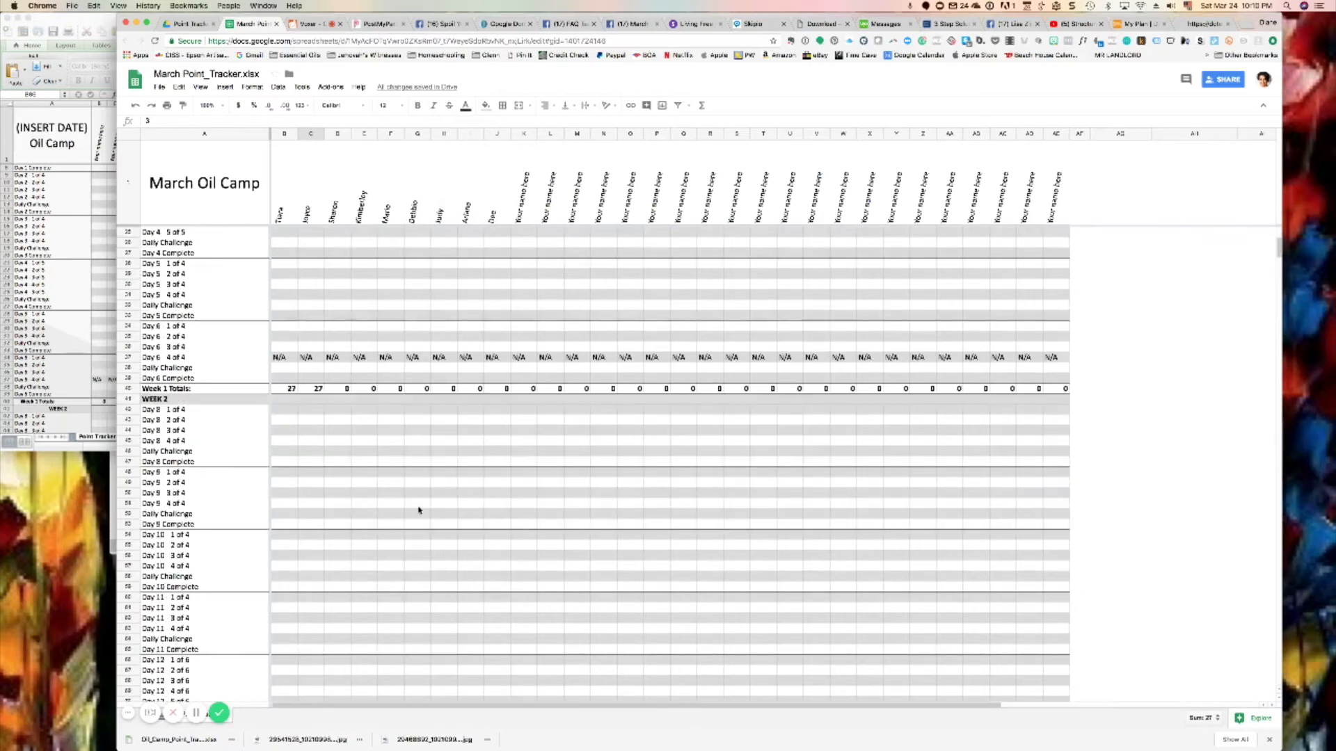
pyautogui.scroll(-2, 419, 511)
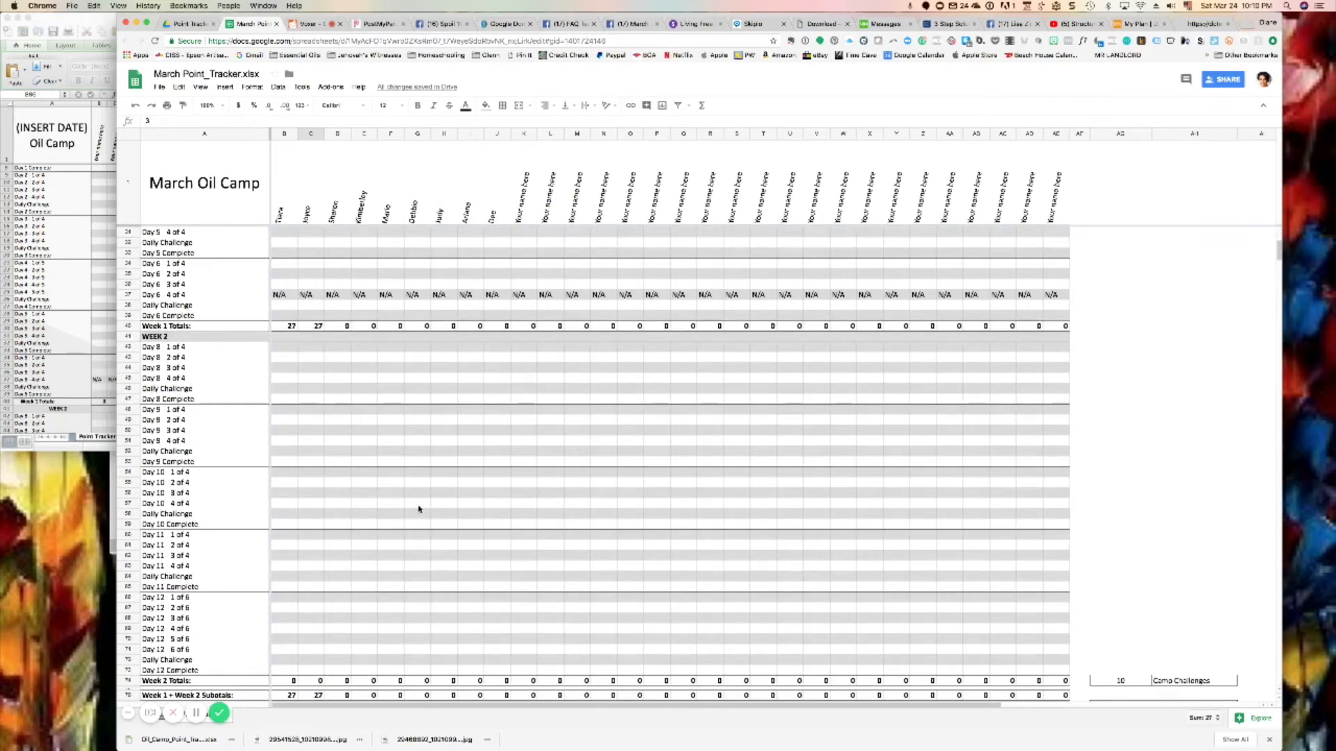
pyautogui.scroll(-5, 419, 509)
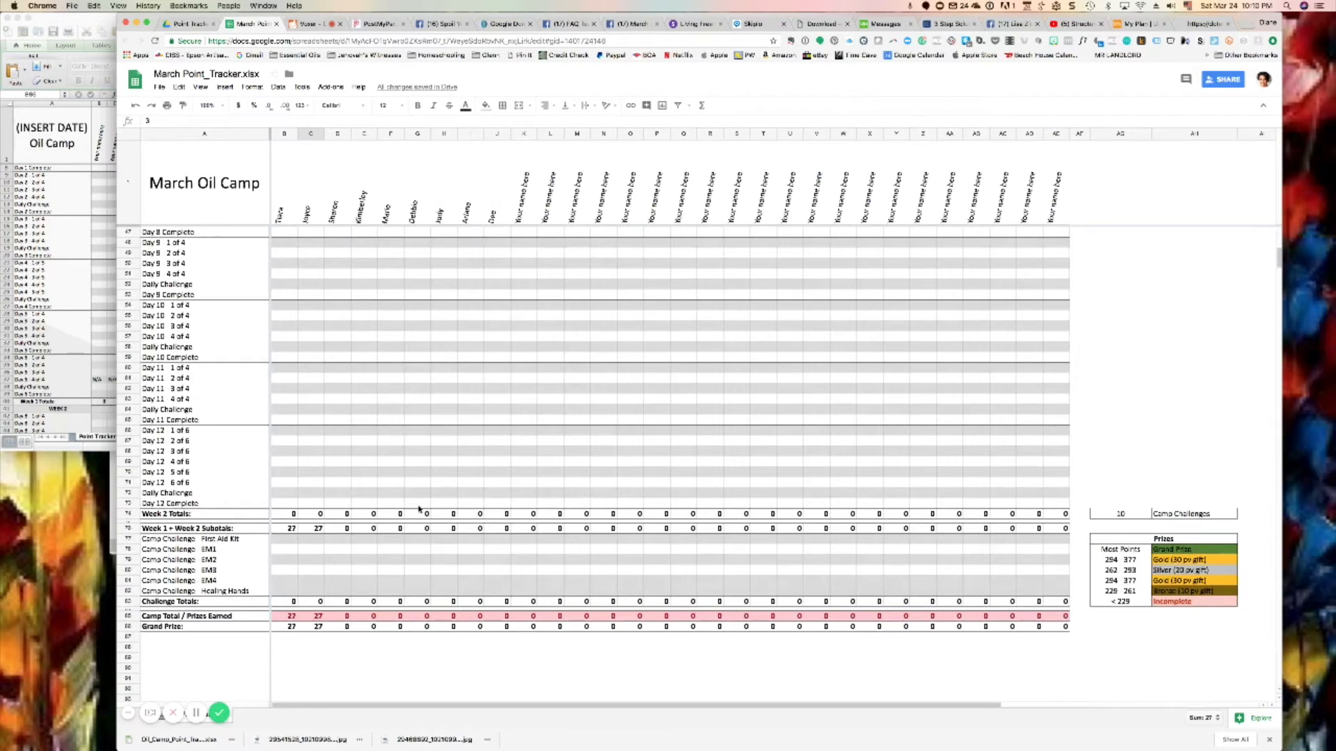
pyautogui.scroll(1, 418, 509)
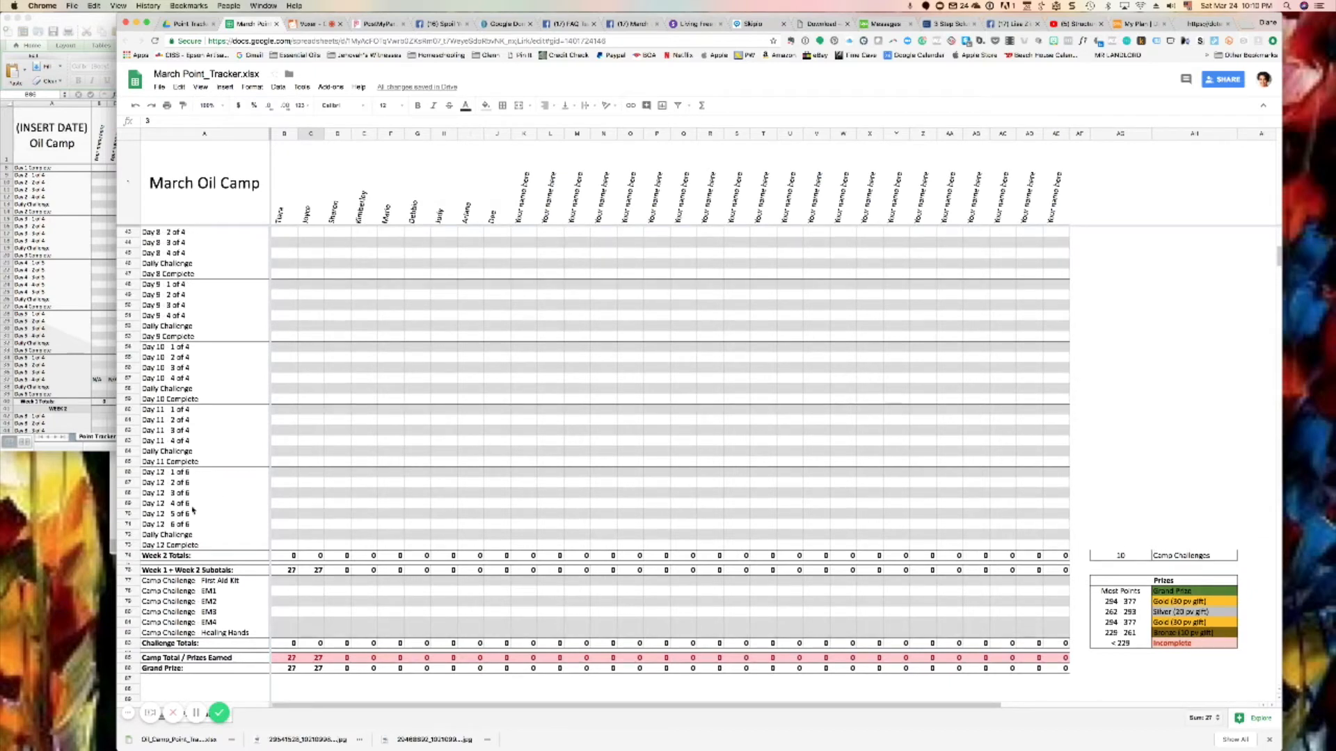
pyautogui.scroll(5, 218, 511)
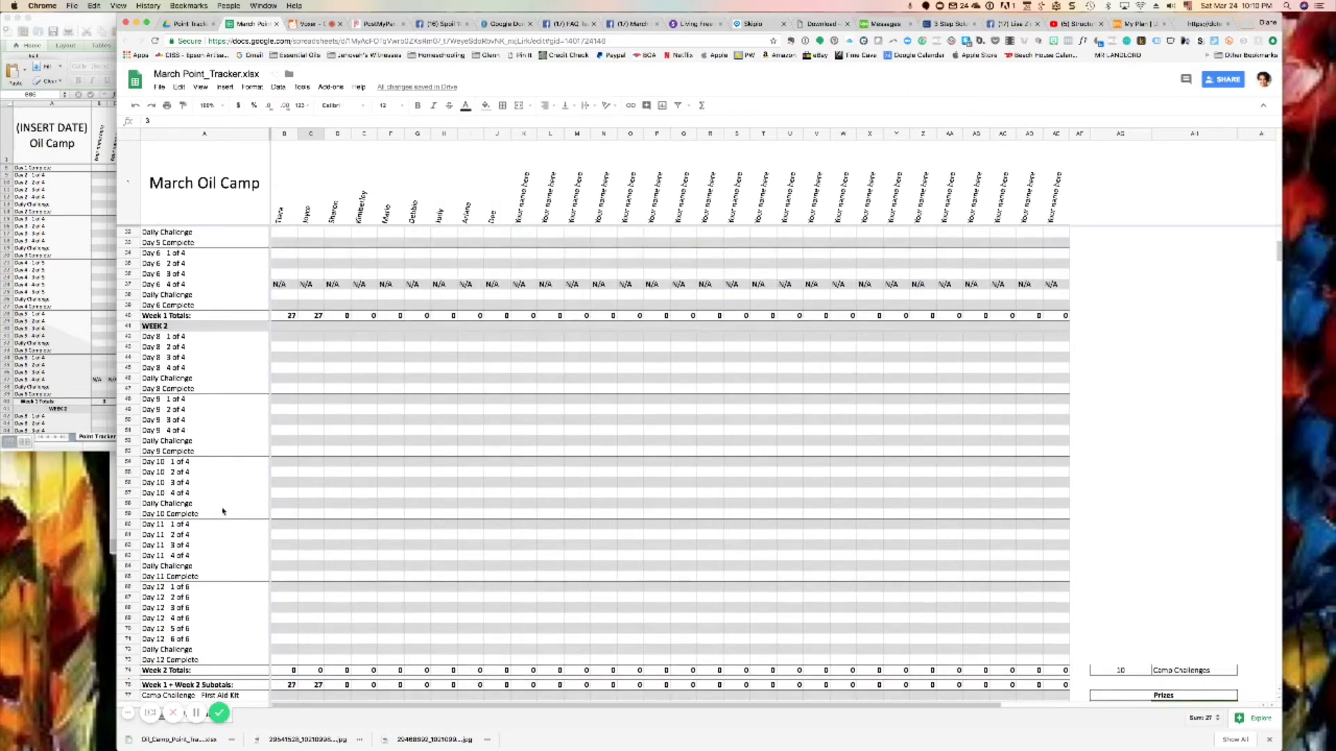
pyautogui.scroll(6, 222, 512)
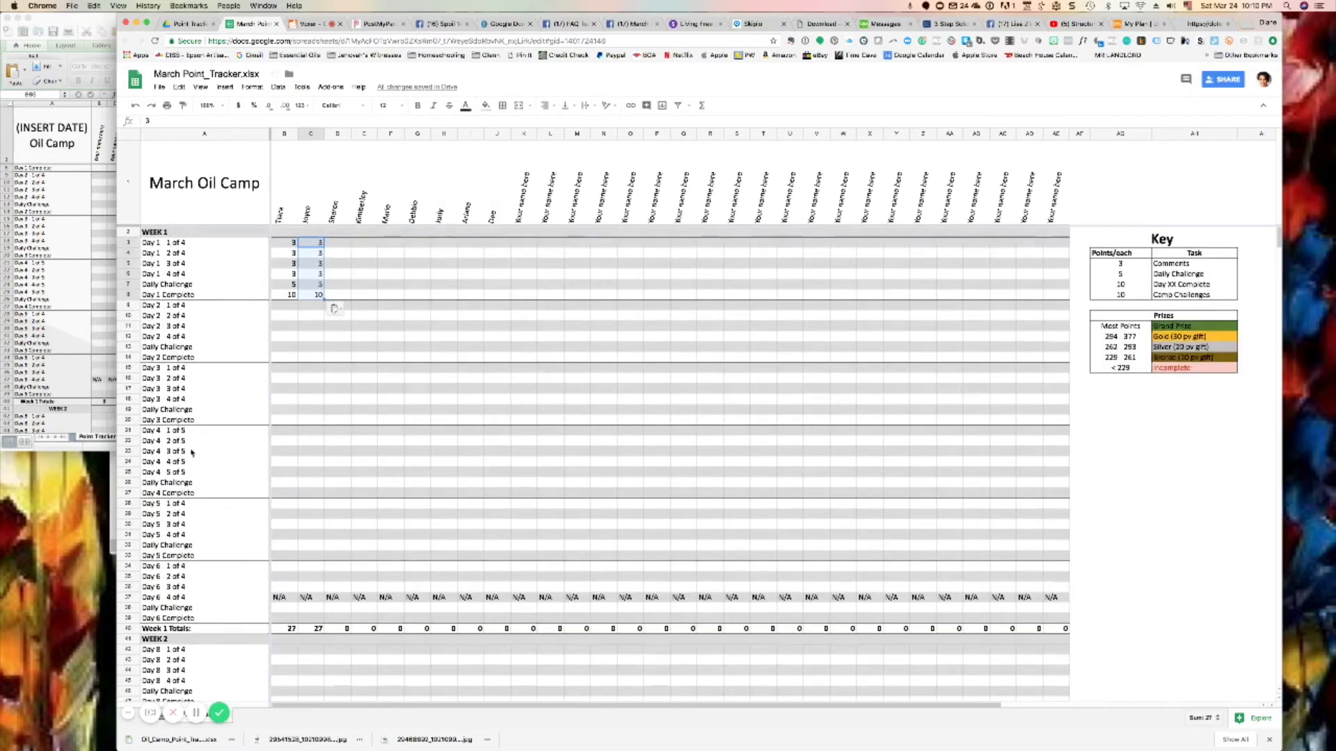
pyautogui.scroll(-1, 222, 461)
pyautogui.scroll(-6, 221, 461)
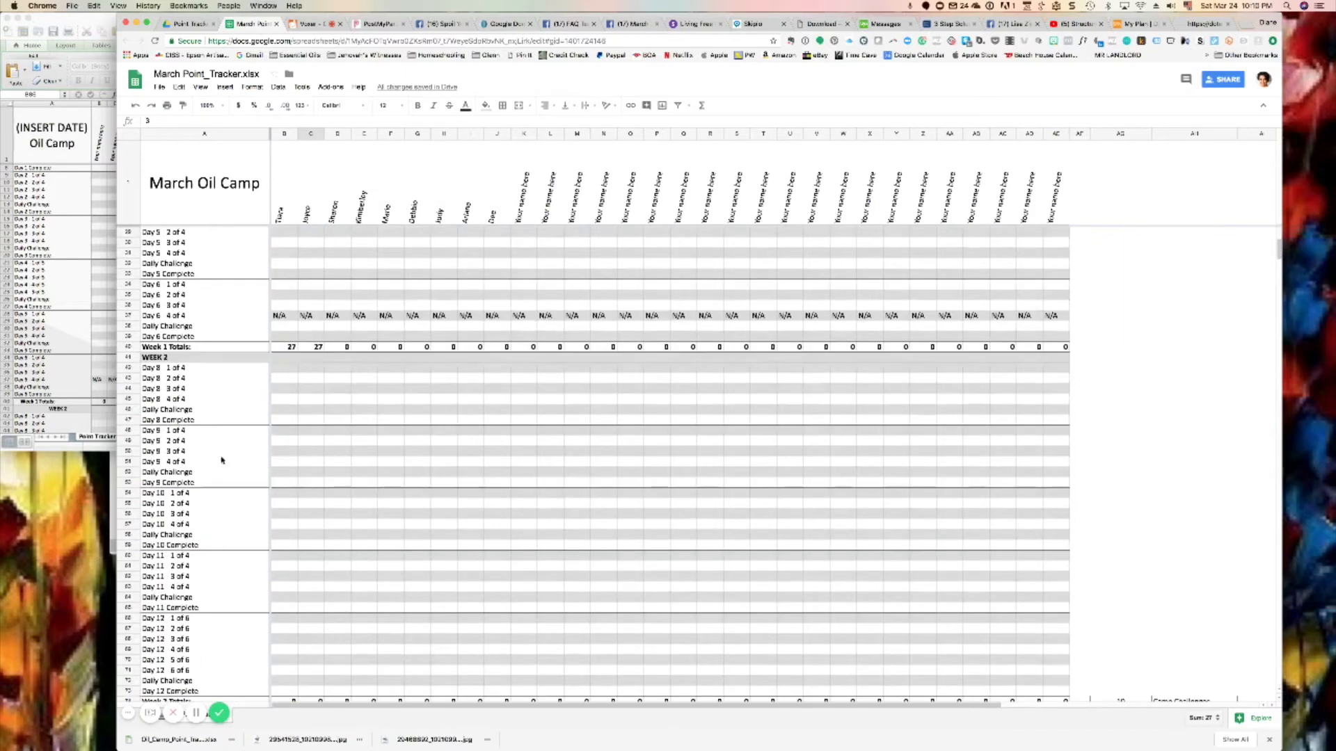
pyautogui.scroll(-4, 222, 460)
pyautogui.scroll(-1, 222, 459)
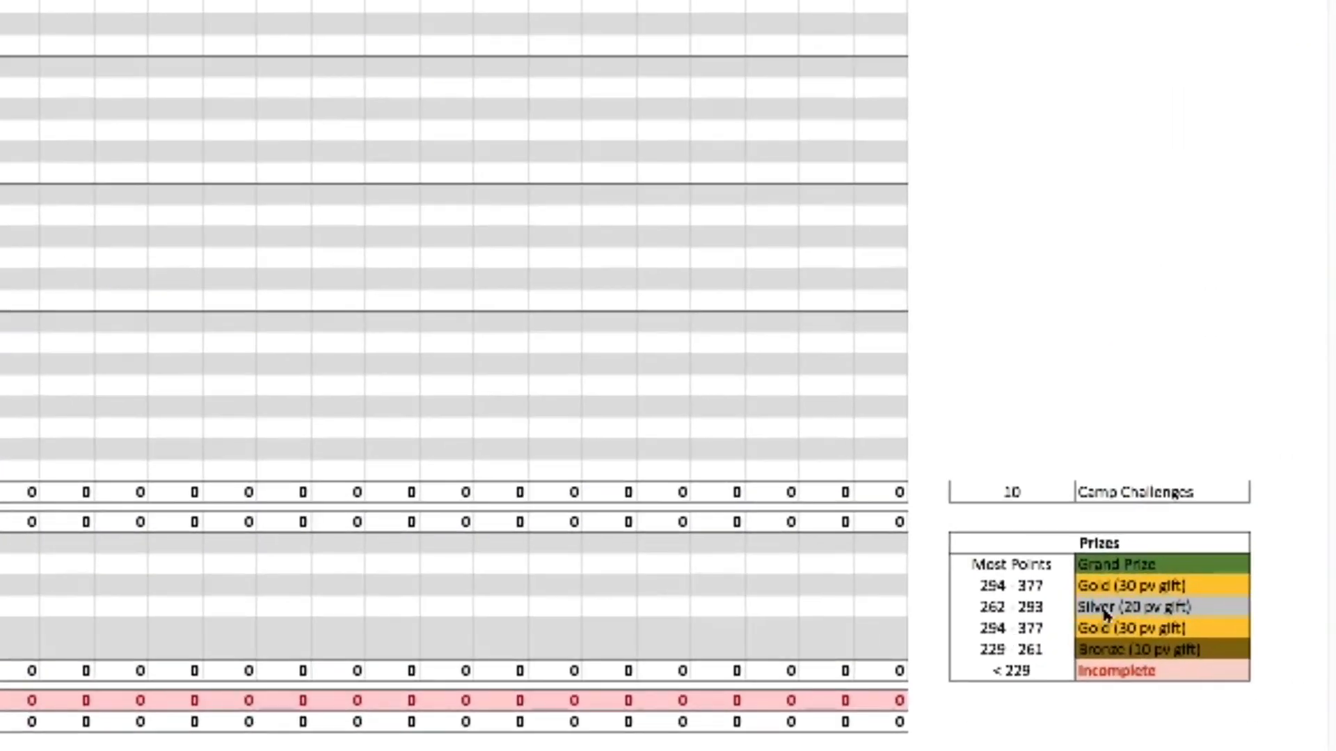
pyautogui.scroll(-7, 847, 654)
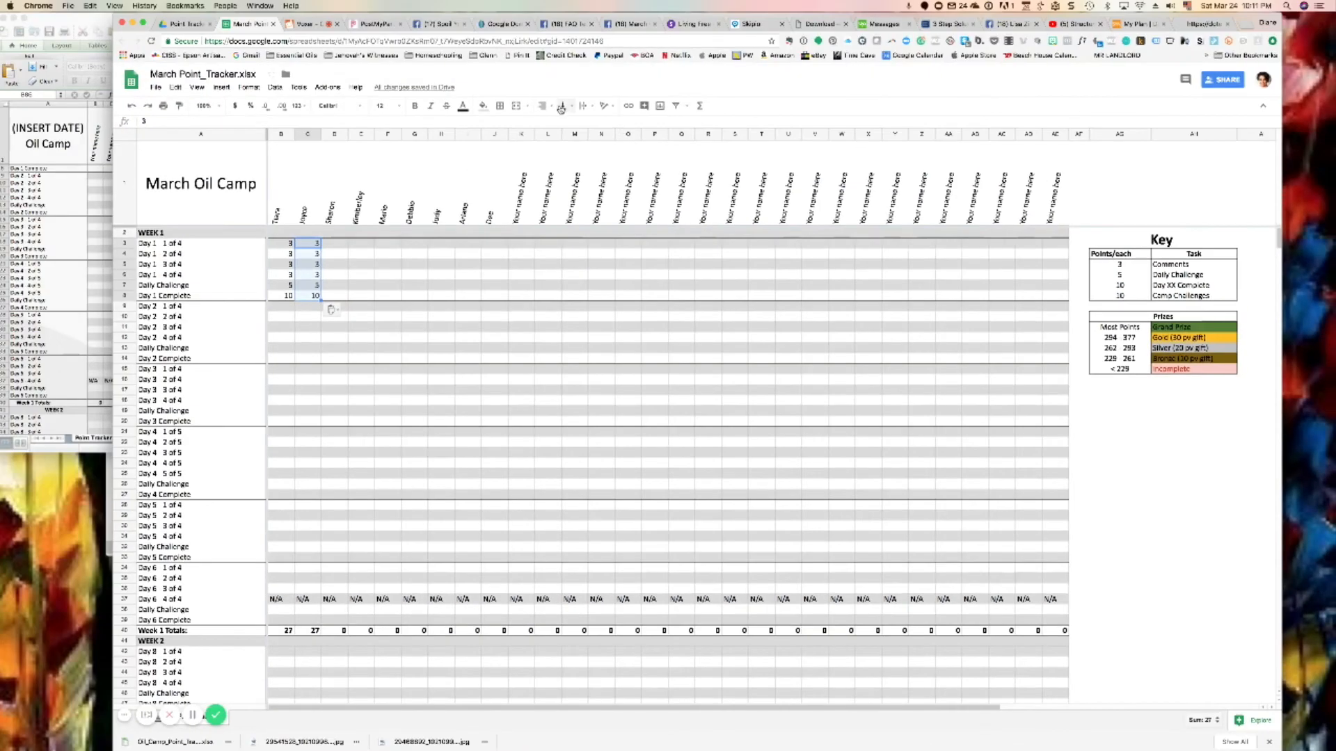
# - Open the February Point_Tracker from the Point Trackers folder and examine its filled-in scores, weekly totals and prizes earned
pyautogui.click(180, 24)
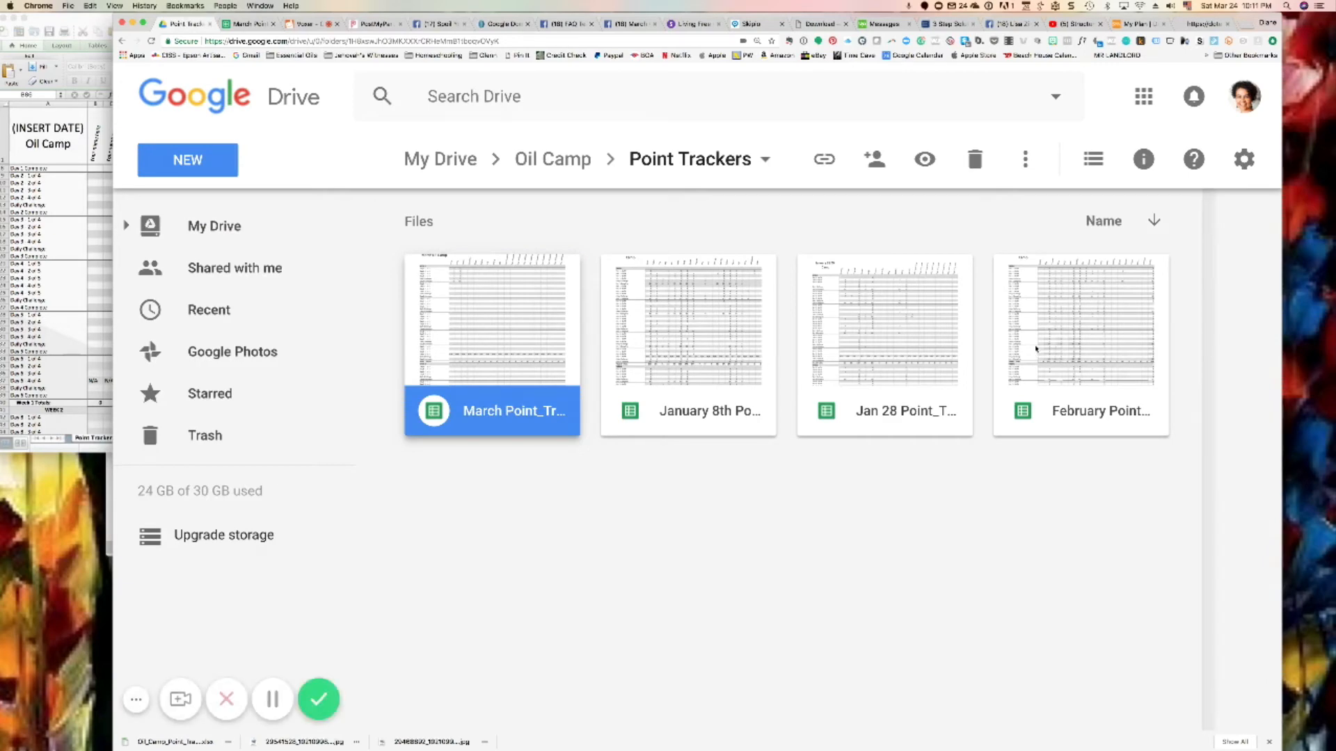
pyautogui.doubleClick(1035, 347)
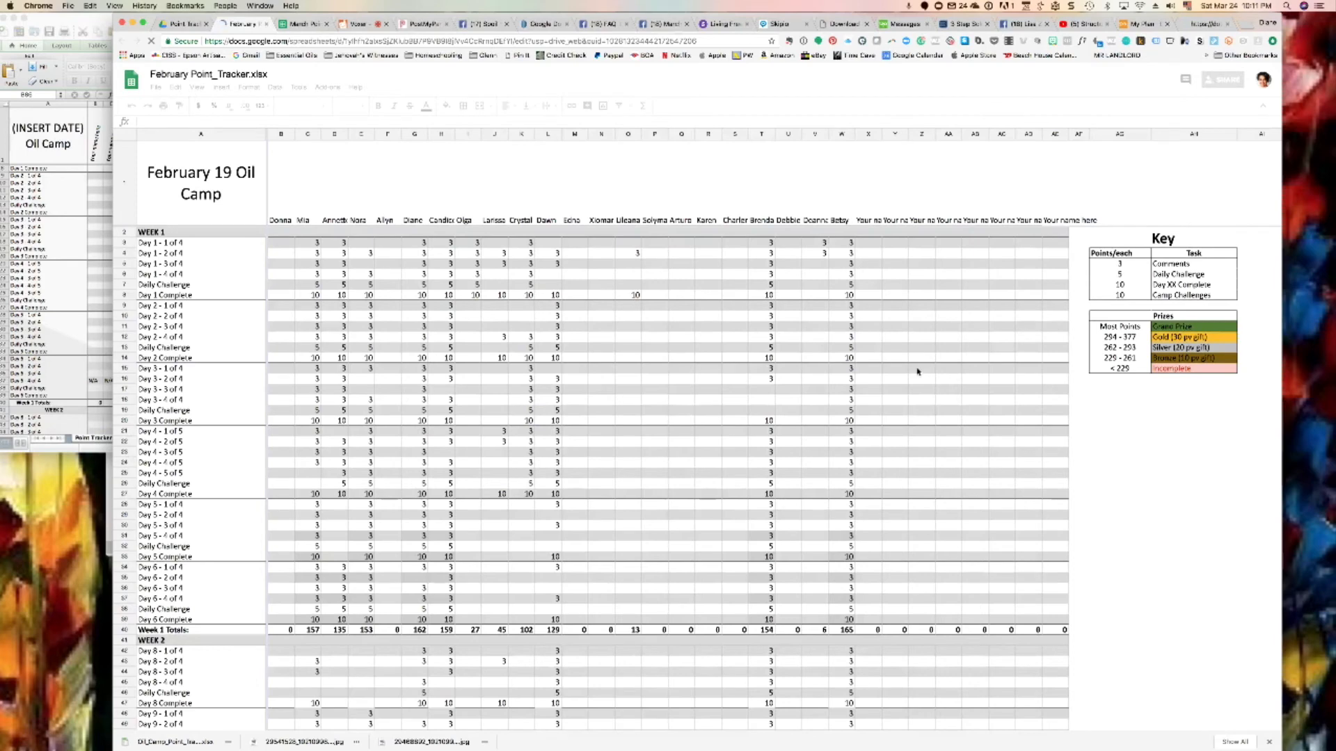
pyautogui.scroll(-2, 917, 372)
pyautogui.scroll(-10, 918, 371)
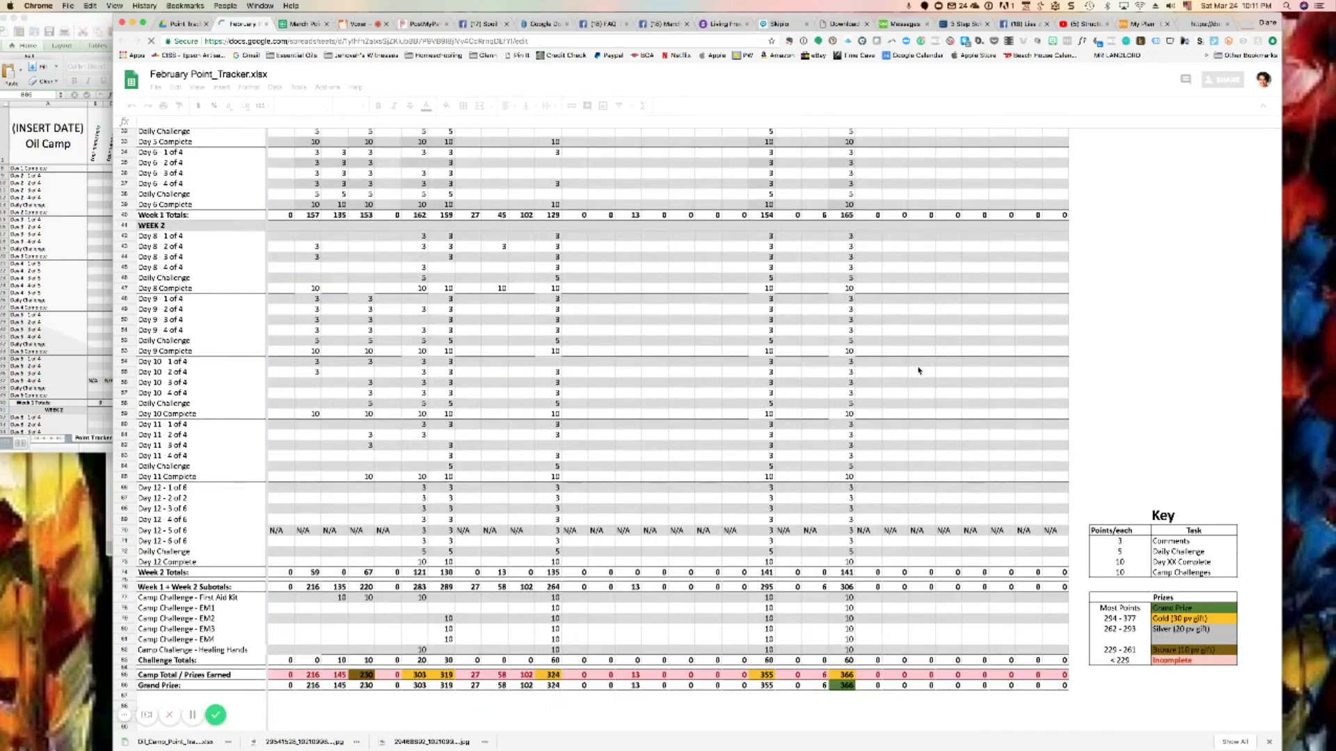
pyautogui.scroll(-3, 919, 371)
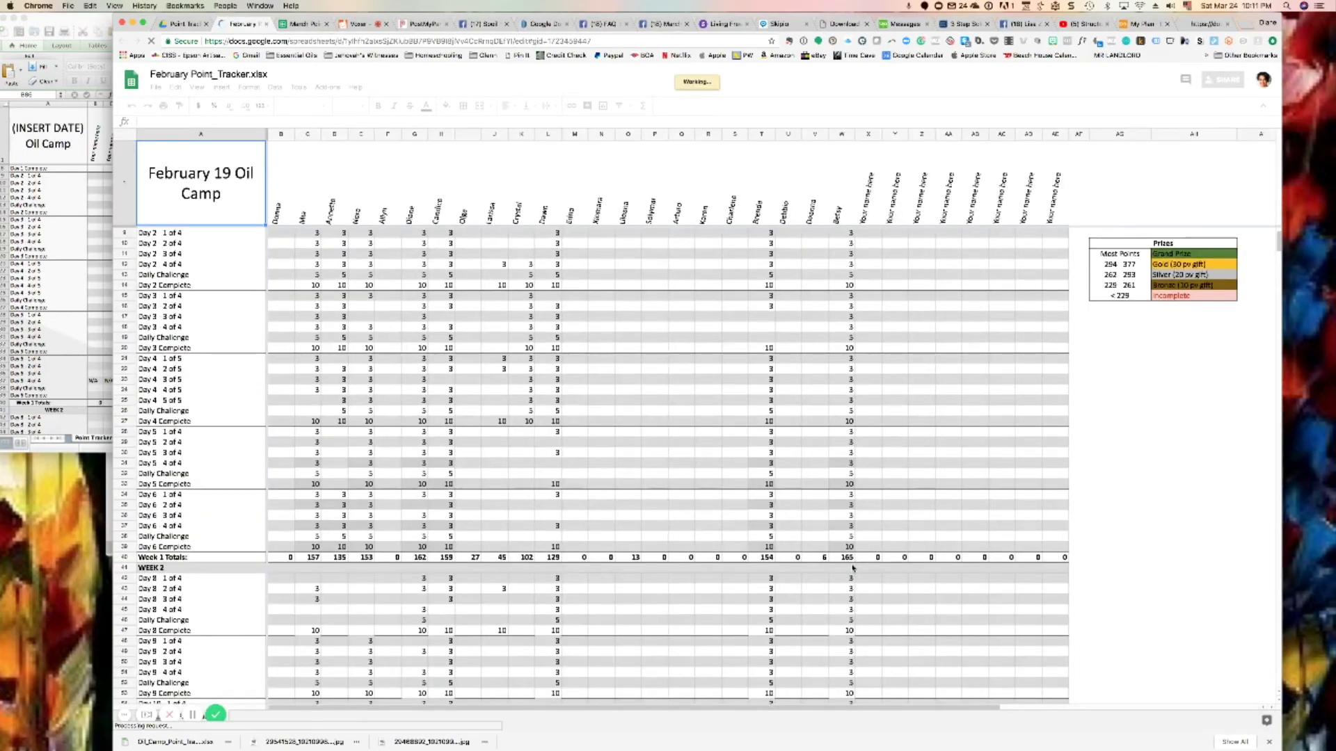
pyautogui.scroll(-10, 853, 568)
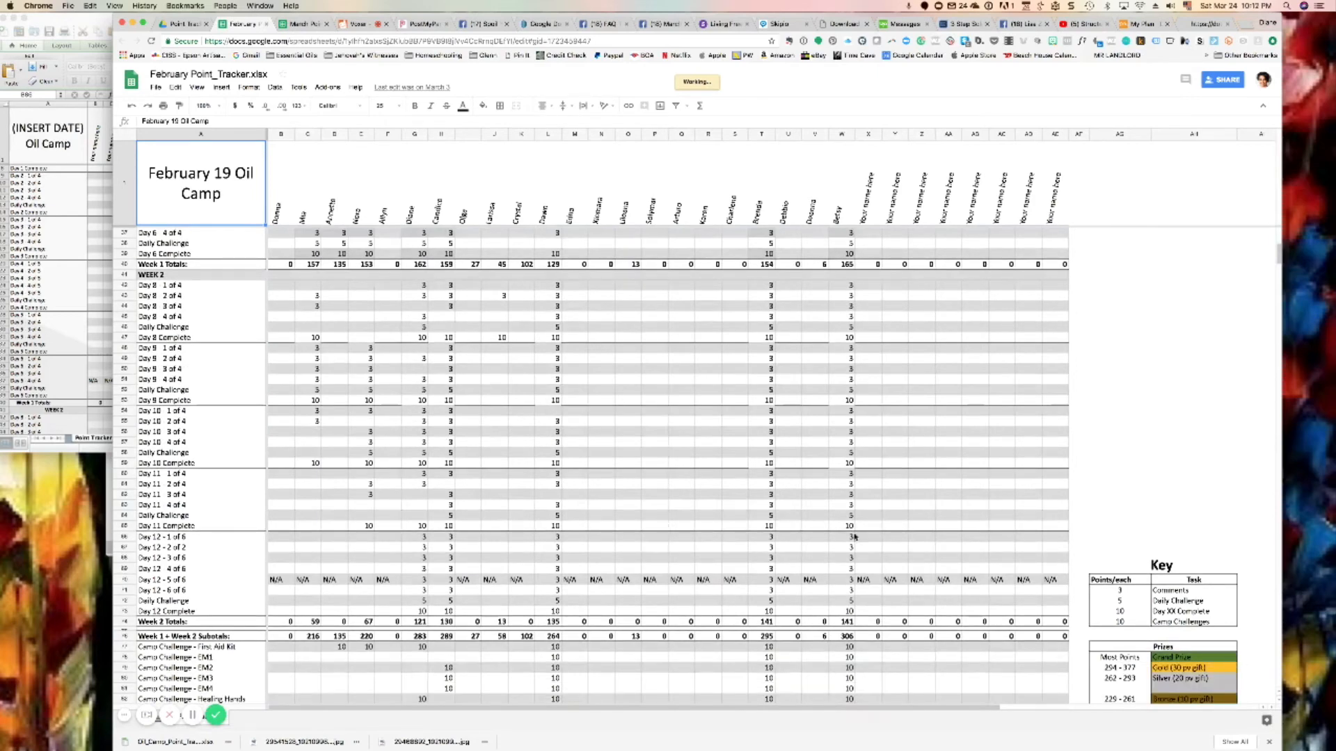
# - Review the Camp Total / Prizes Earned and Grand Prize rows at the end of the February tracker
pyautogui.scroll(-15, 862, 605)
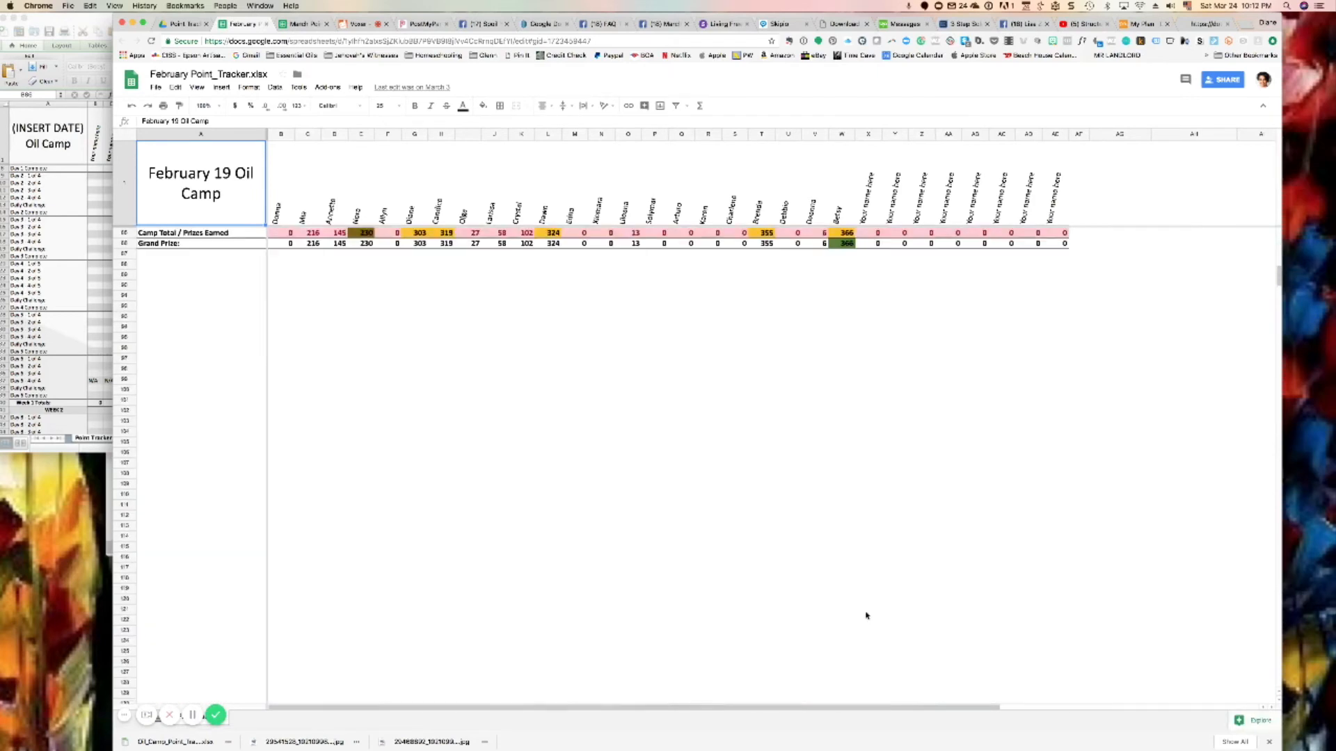
pyautogui.scroll(5, 866, 615)
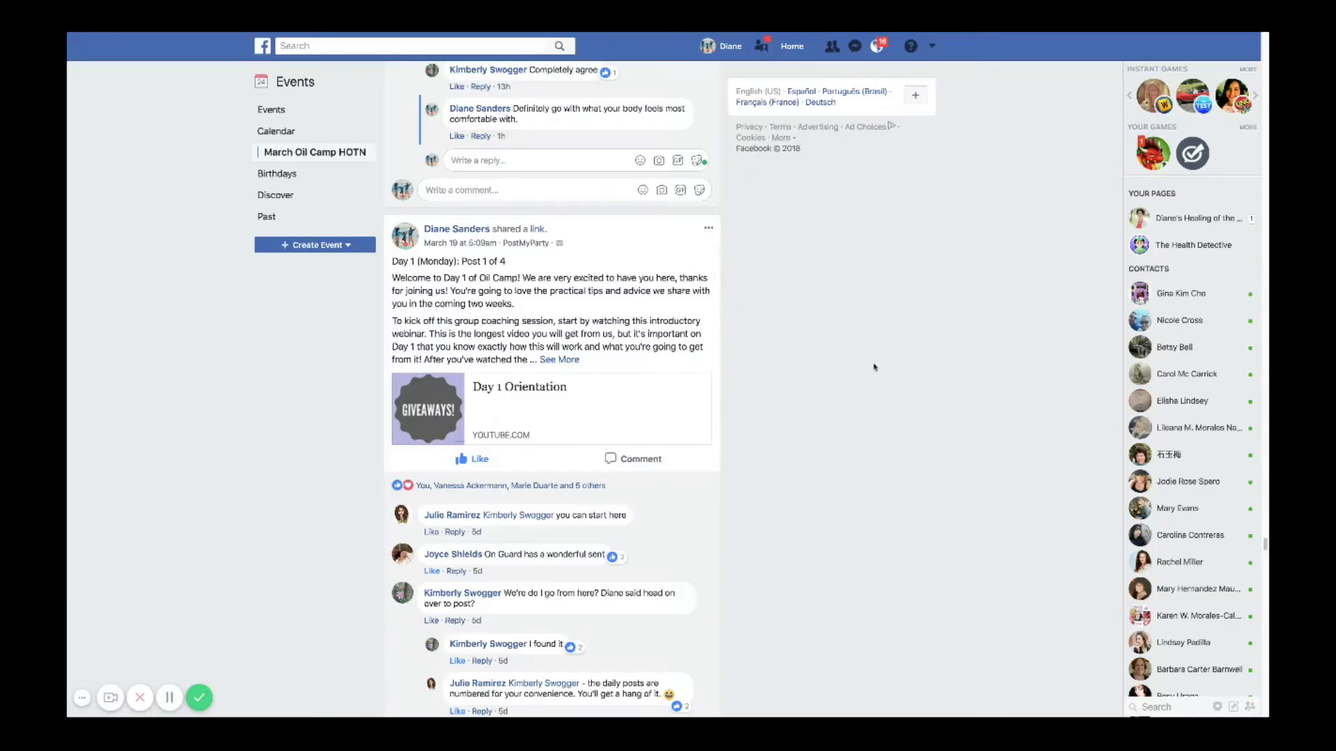
# - Switch to the March Oil Camp HOTN event on Facebook and examine the comments and replies under Day 1 (Monday): Post 1 of 4
pyautogui.scroll(3, 697, 341)
pyautogui.scroll(-1, 699, 342)
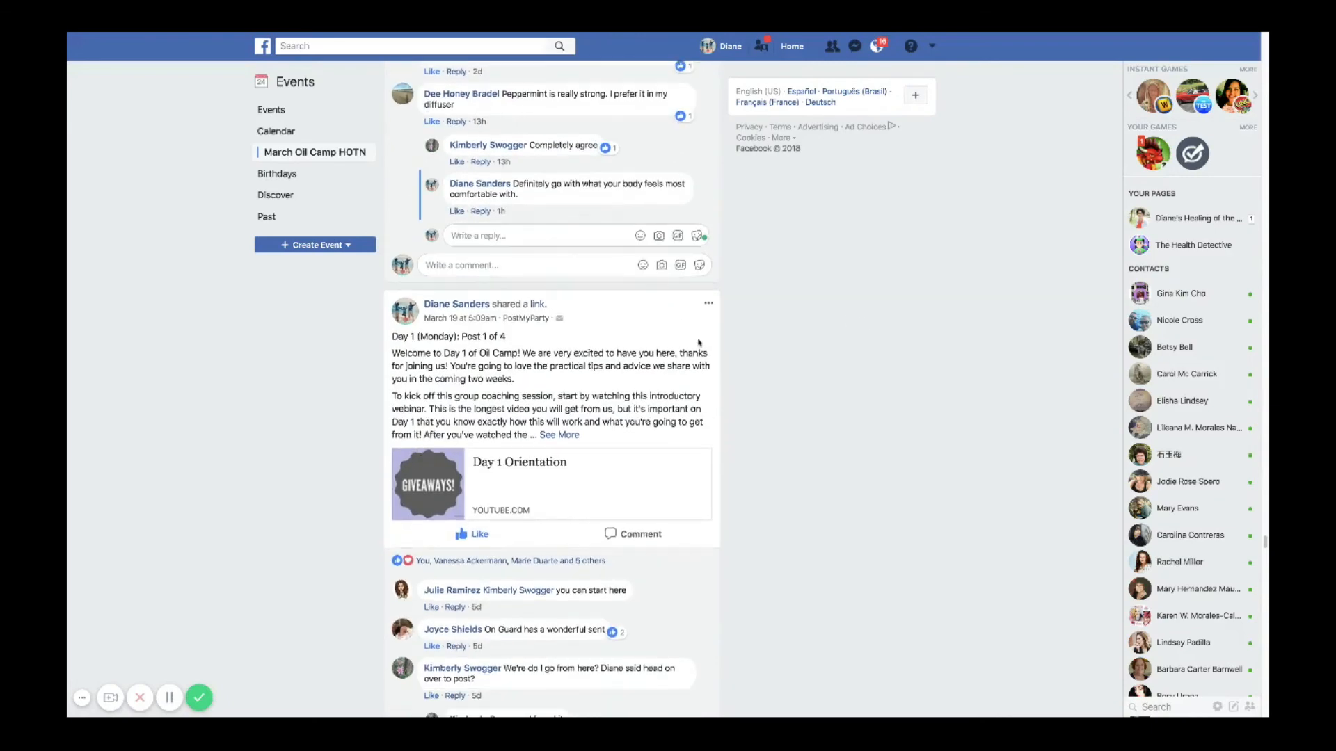
pyautogui.scroll(-3, 699, 343)
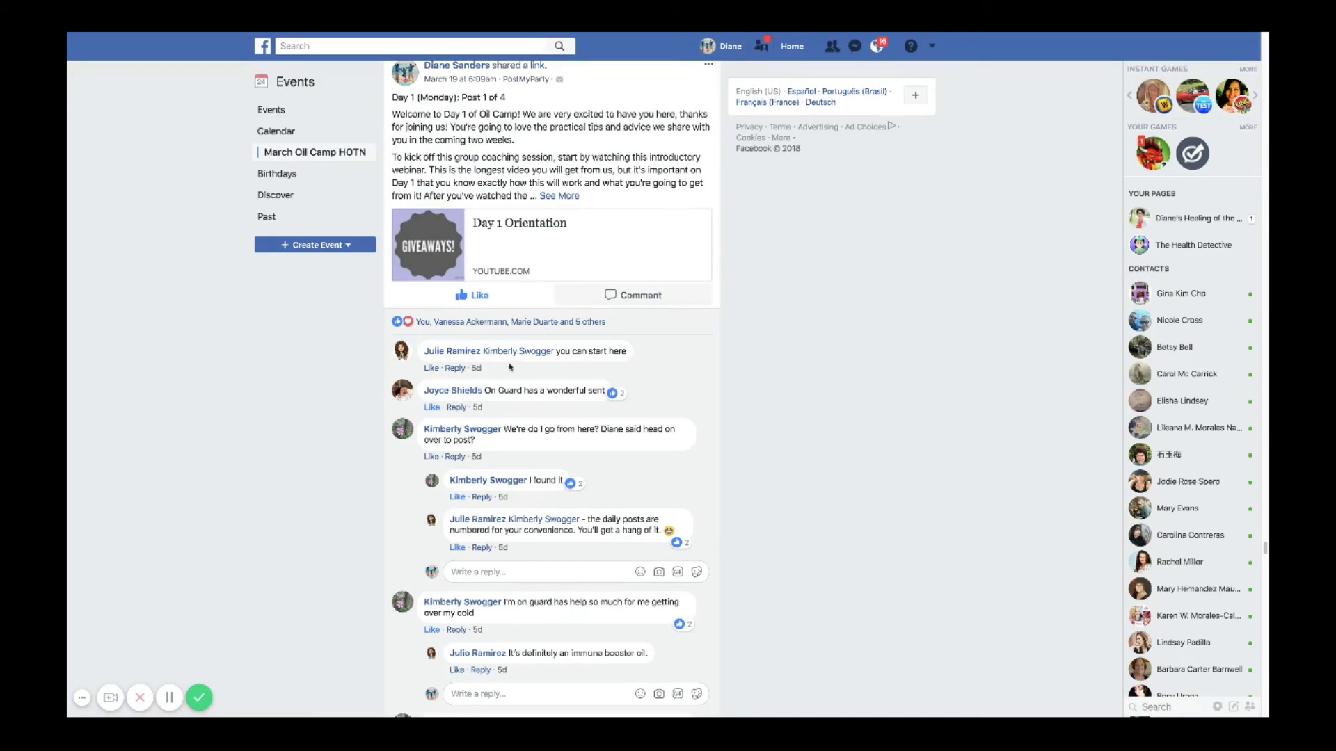
pyautogui.scroll(-1, 511, 367)
pyautogui.scroll(-2, 510, 367)
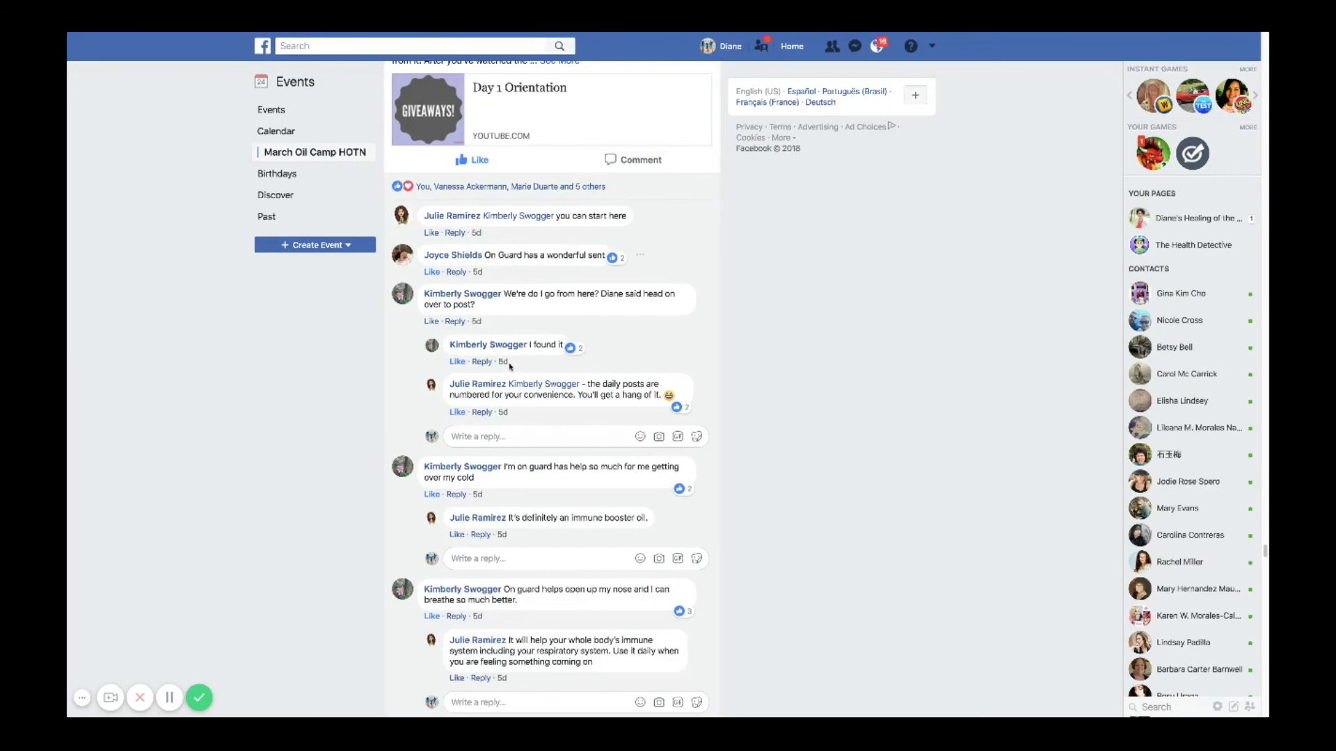
pyautogui.scroll(-2, 552, 390)
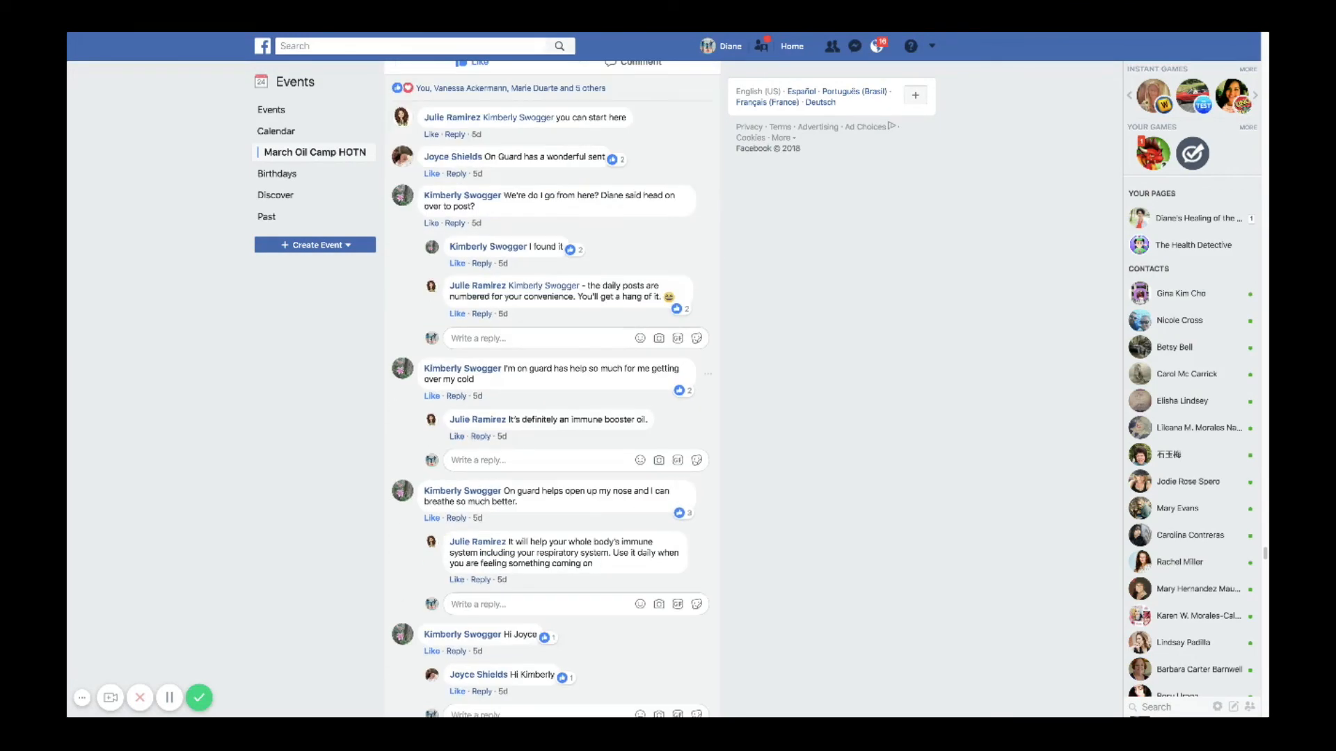
pyautogui.scroll(-1, 552, 390)
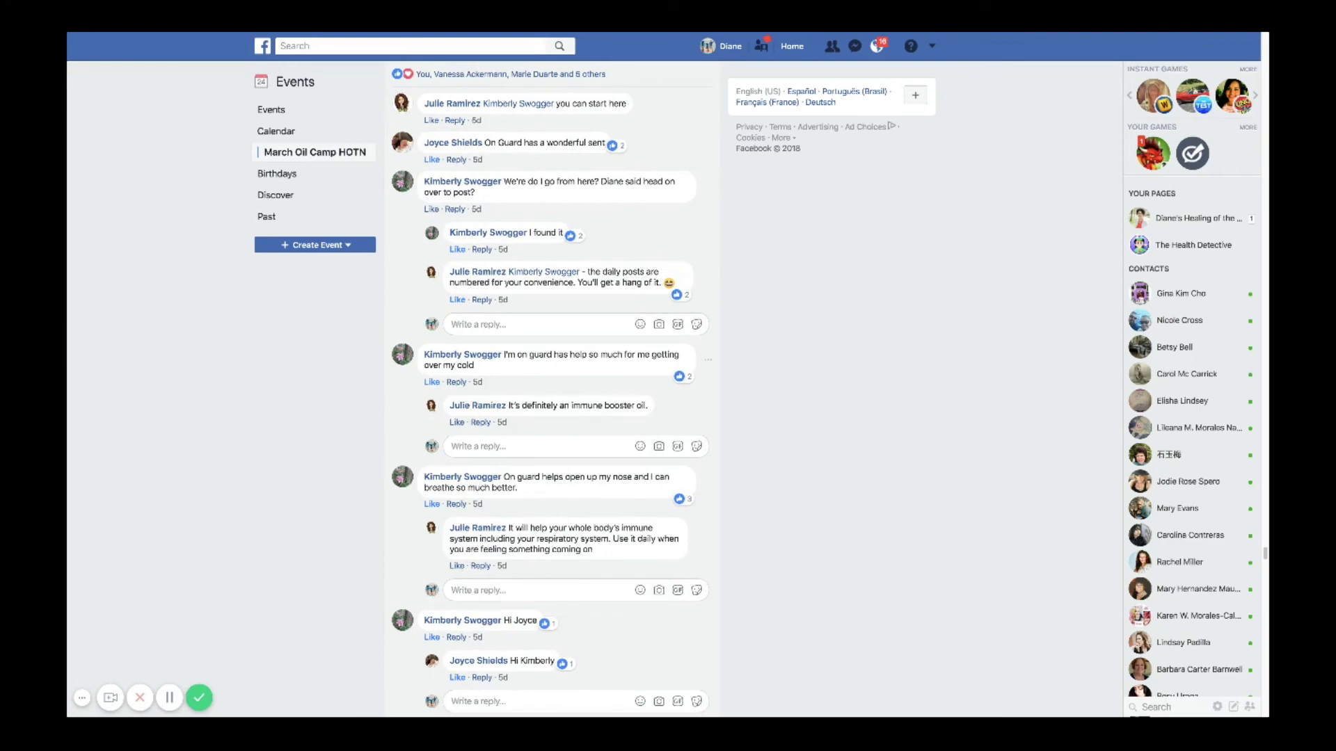
pyautogui.scroll(-6, 552, 390)
pyautogui.scroll(-4, 552, 389)
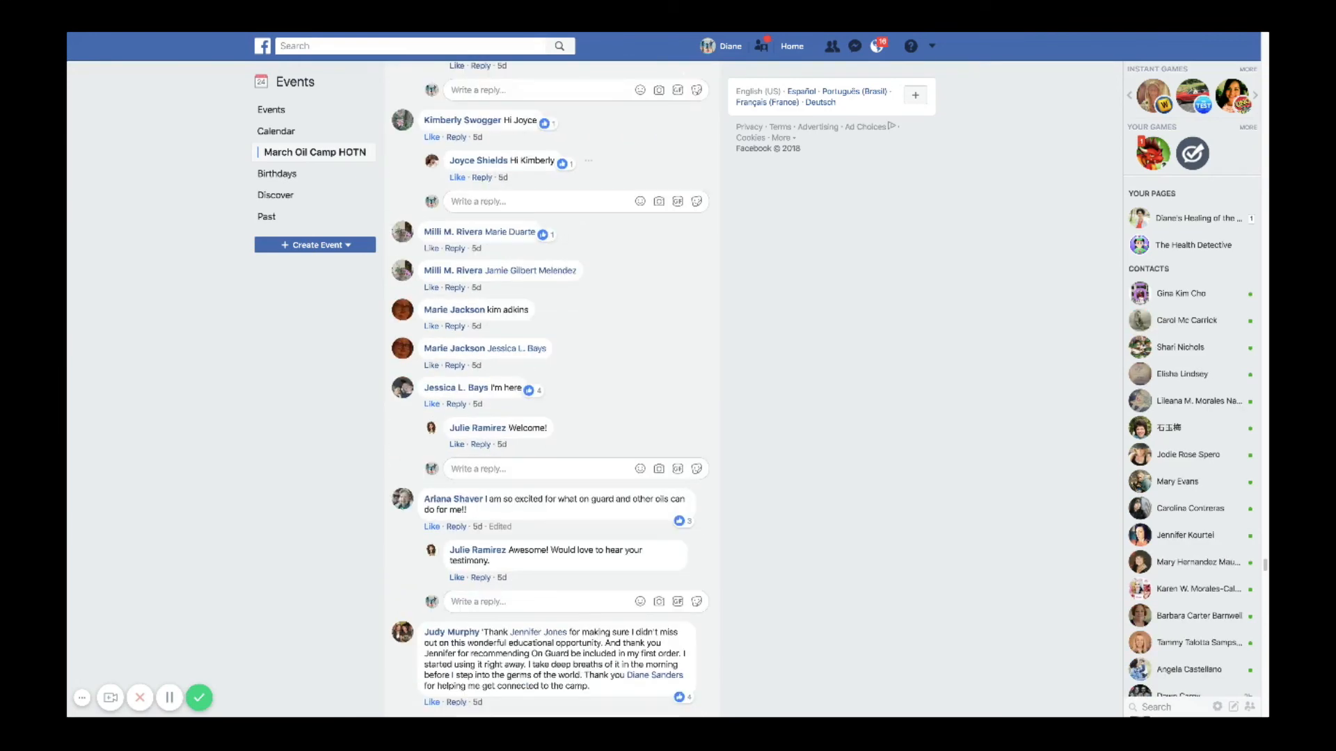
pyautogui.scroll(-10, 501, 360)
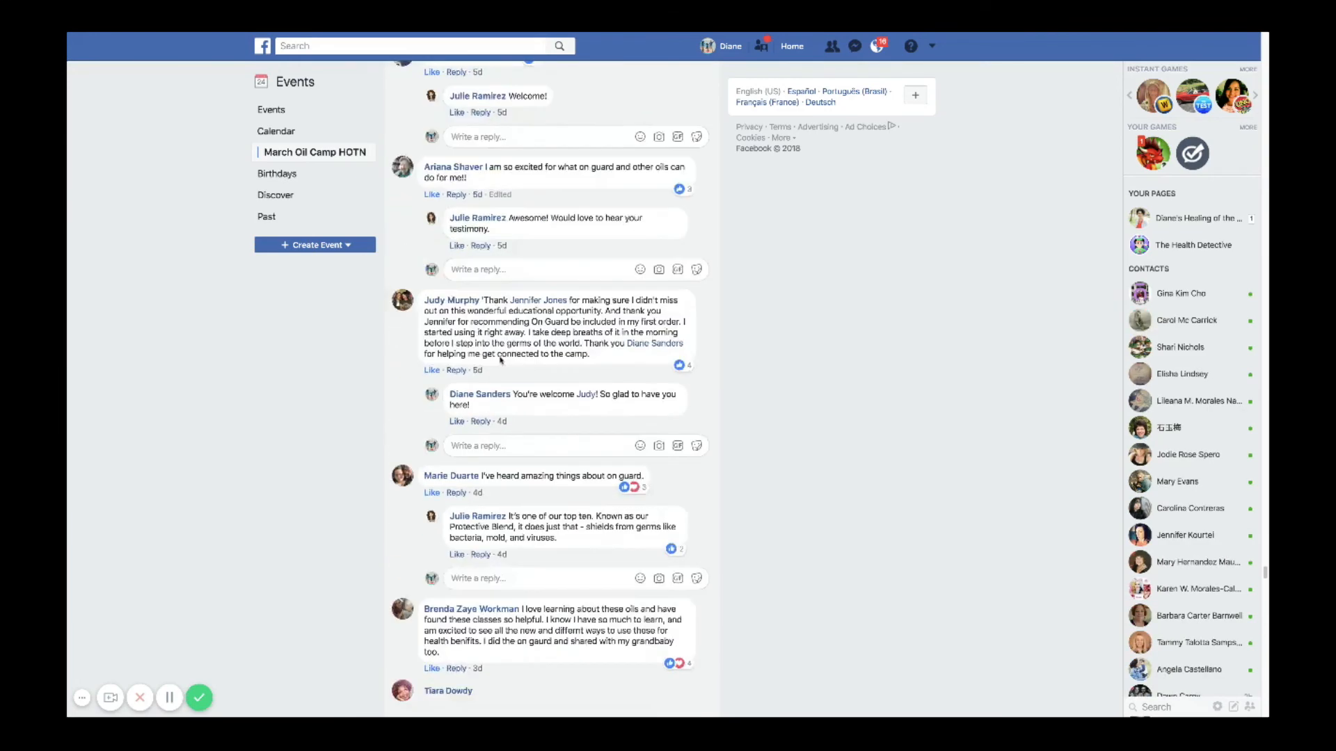
pyautogui.scroll(-8, 501, 360)
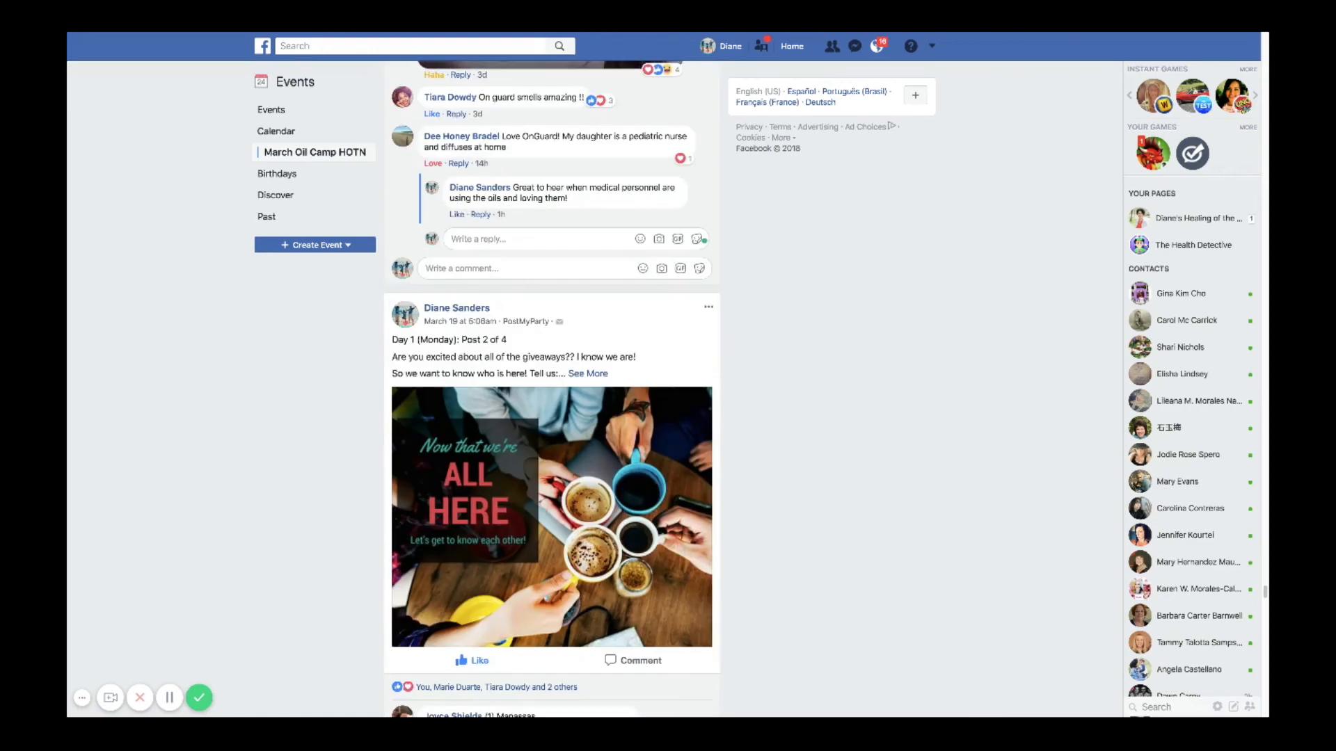
# - Examine the participants' comments, replies and reaction options under Day 1 (Monday): Post 2 of 4
pyautogui.scroll(-4, 501, 359)
pyautogui.moveTo(472, 349)
pyautogui.scroll(-3, 472, 349)
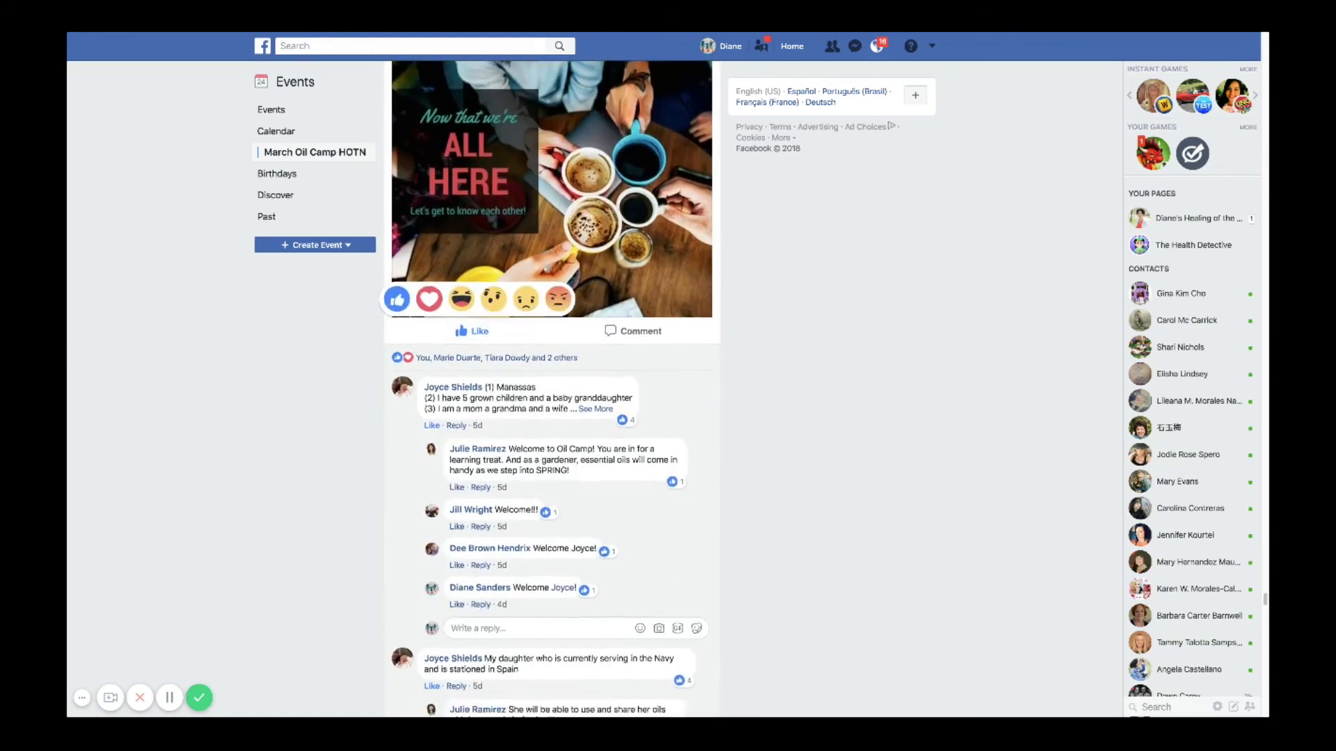
pyautogui.scroll(-3, 549, 390)
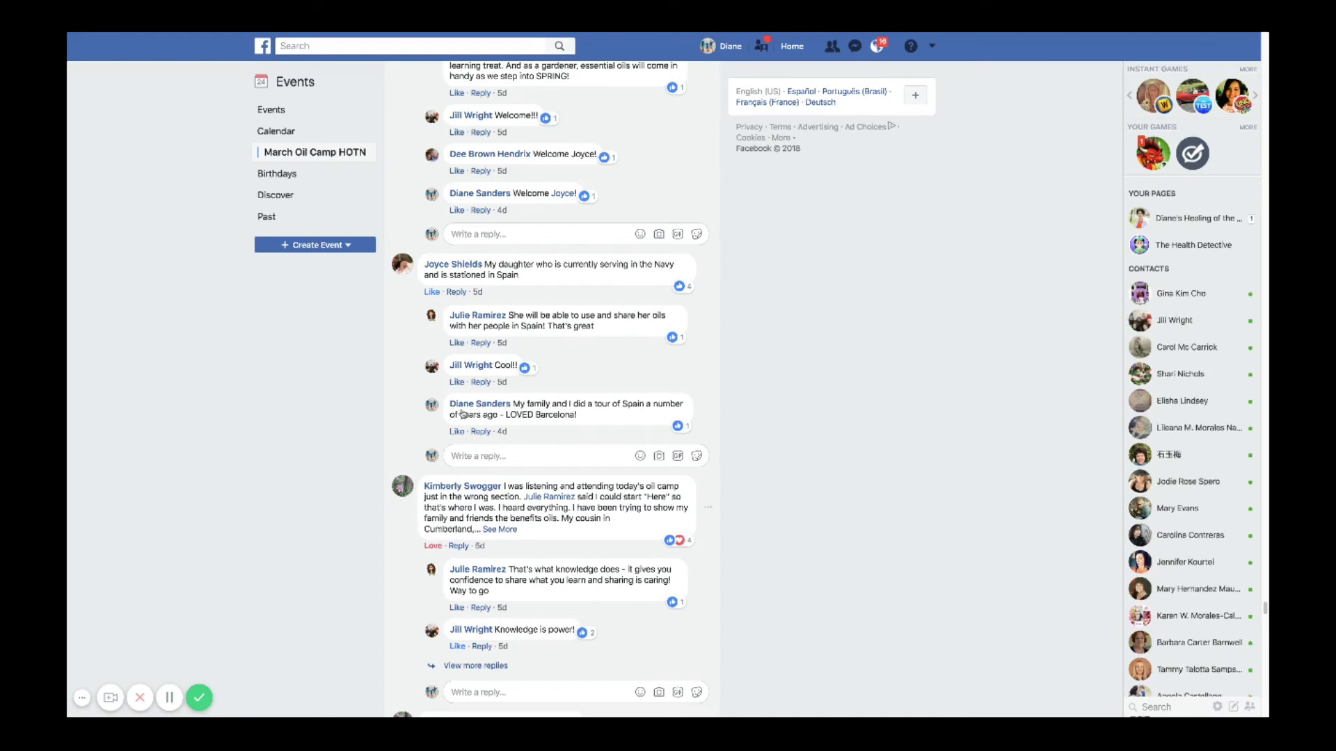
pyautogui.moveTo(458, 429)
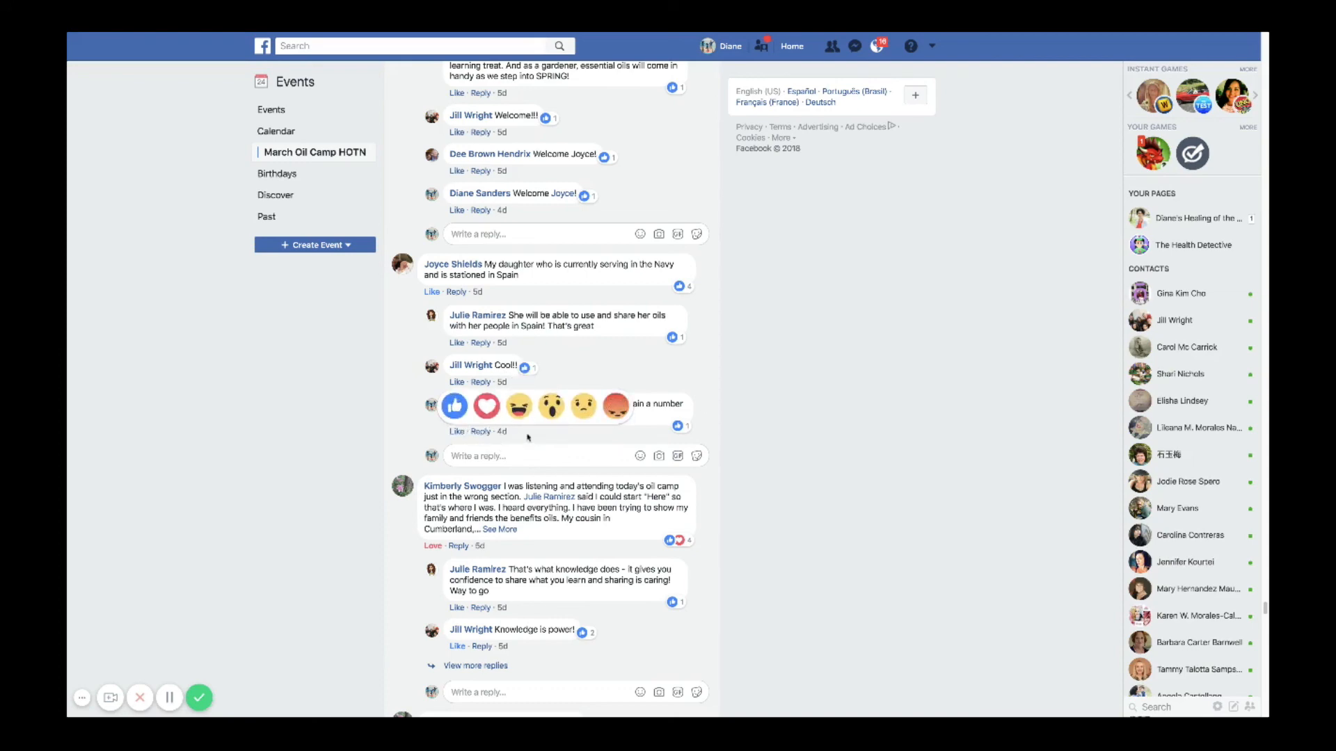
pyautogui.scroll(4, 529, 435)
pyautogui.scroll(-1, 529, 434)
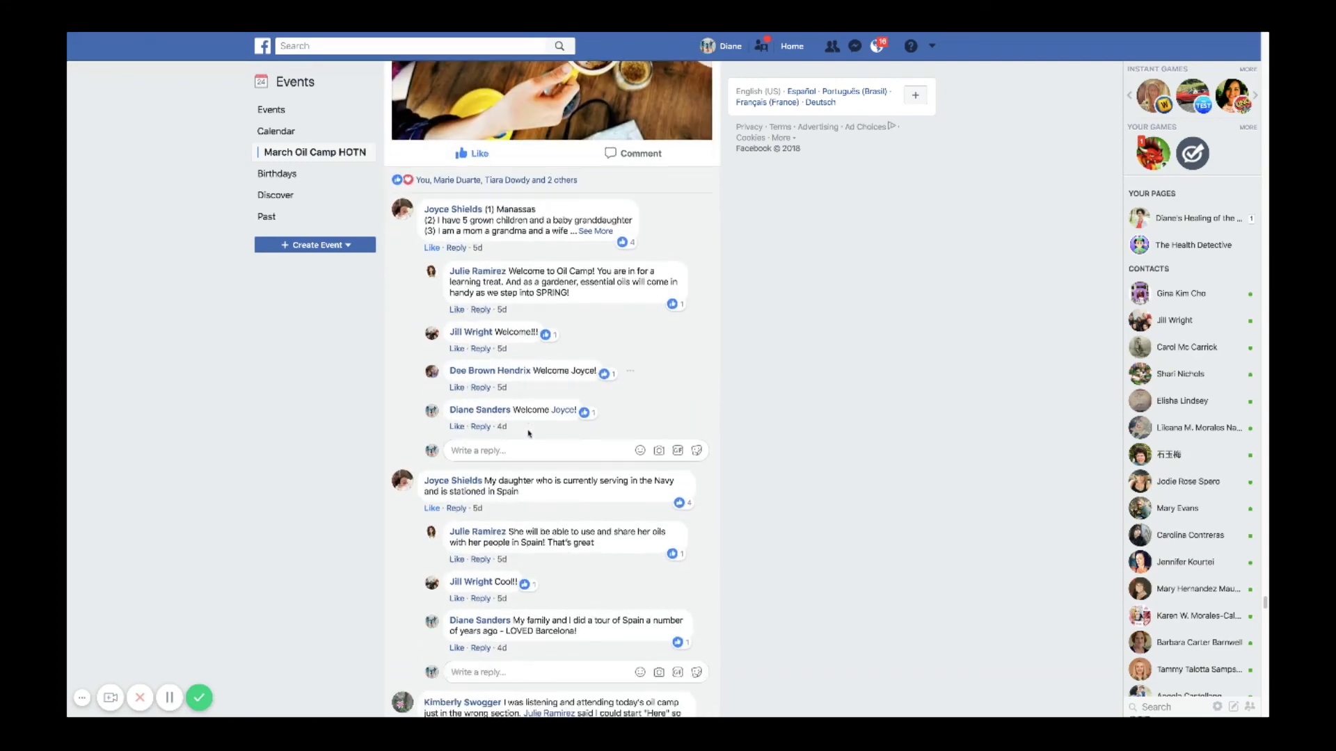